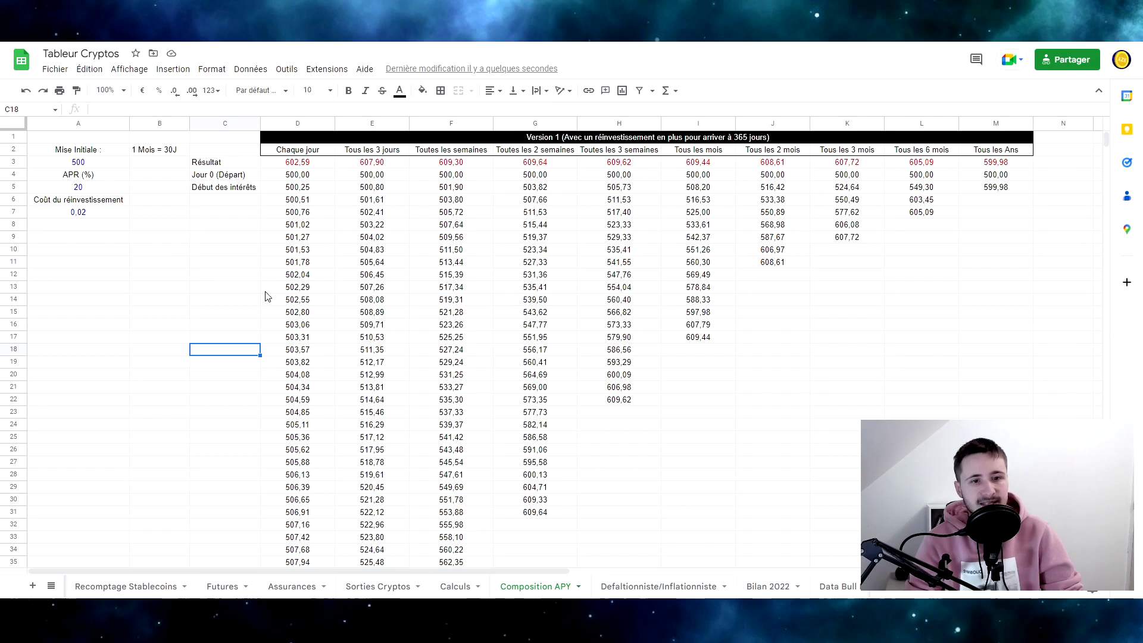
Step: Review the daily reinvestment column and the parameter cells for initial stake (A3), APR (A5) and reinvestment cost (A7)
click(292, 148)
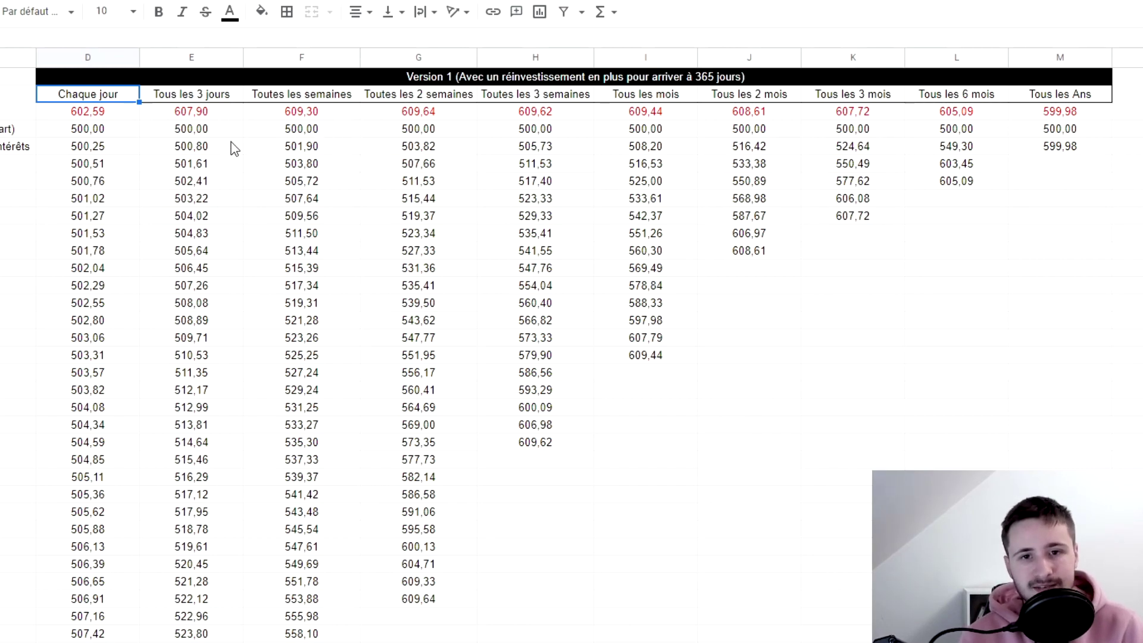
click(220, 167)
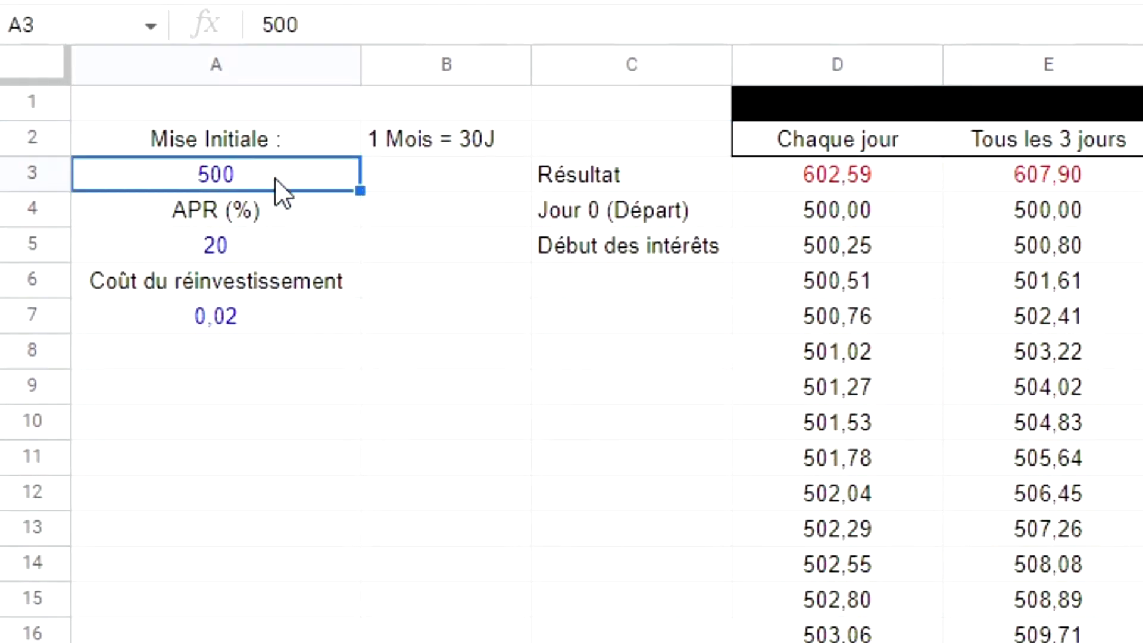
click(273, 244)
click(332, 315)
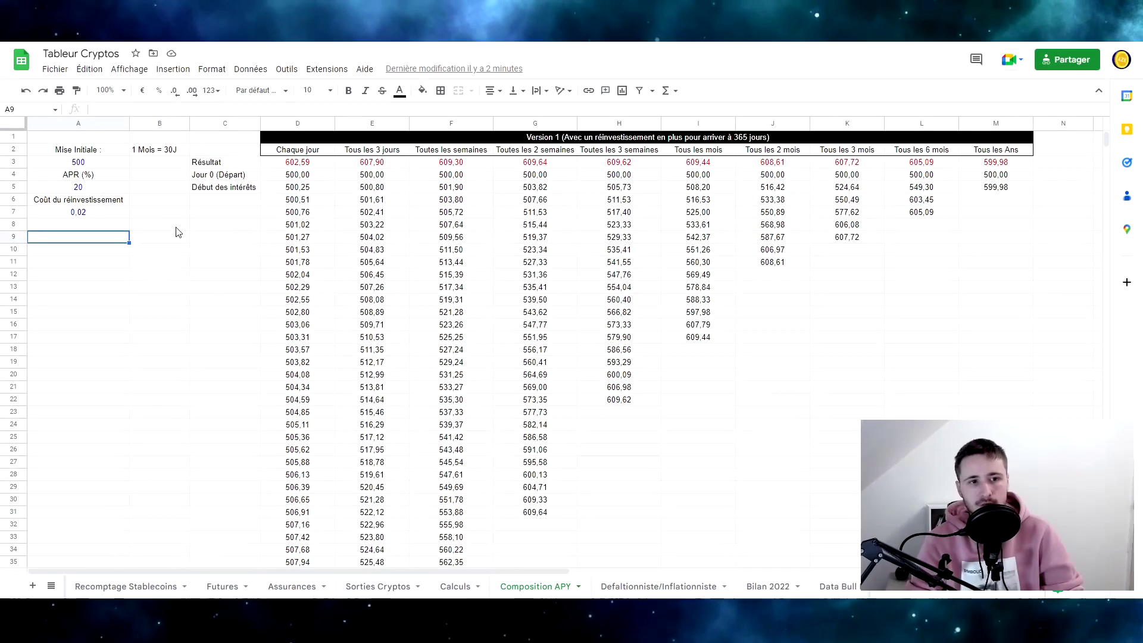
click(118, 166)
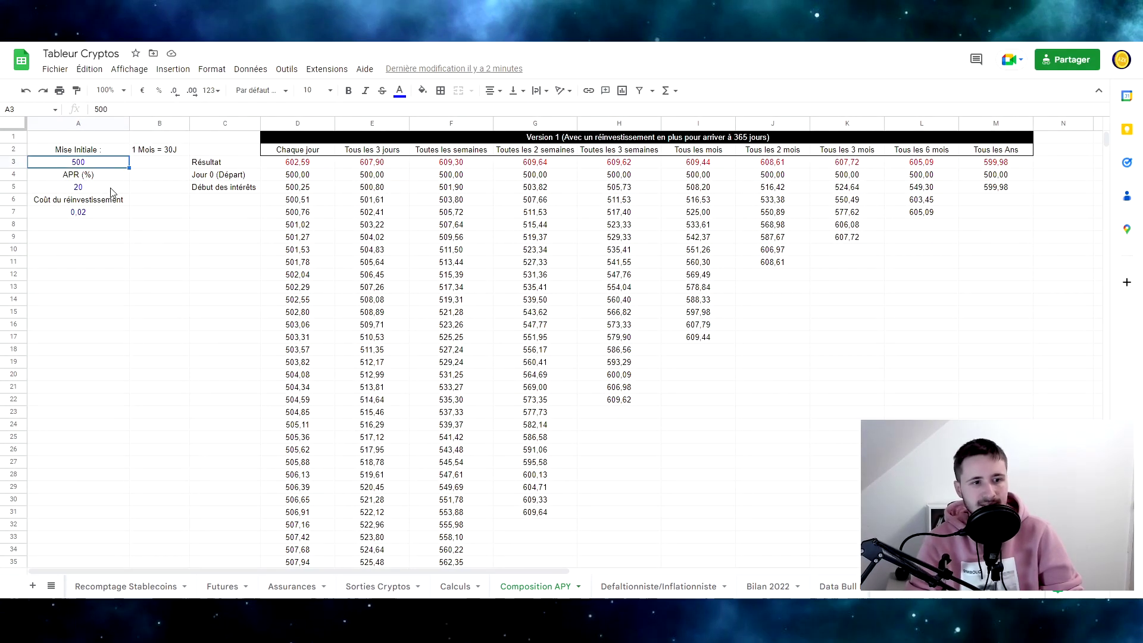
click(111, 188)
click(112, 215)
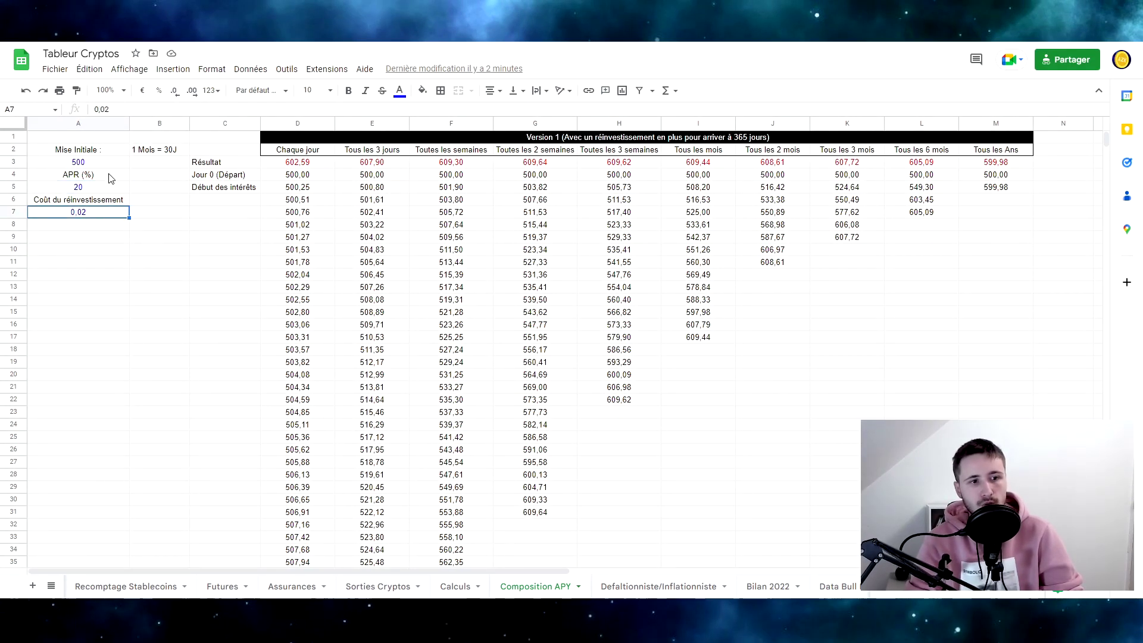
Step: Set the initial stake in A3 to 5000 and compare the results for weekly and two-weekly reinvestment
click(113, 166)
text(5000)
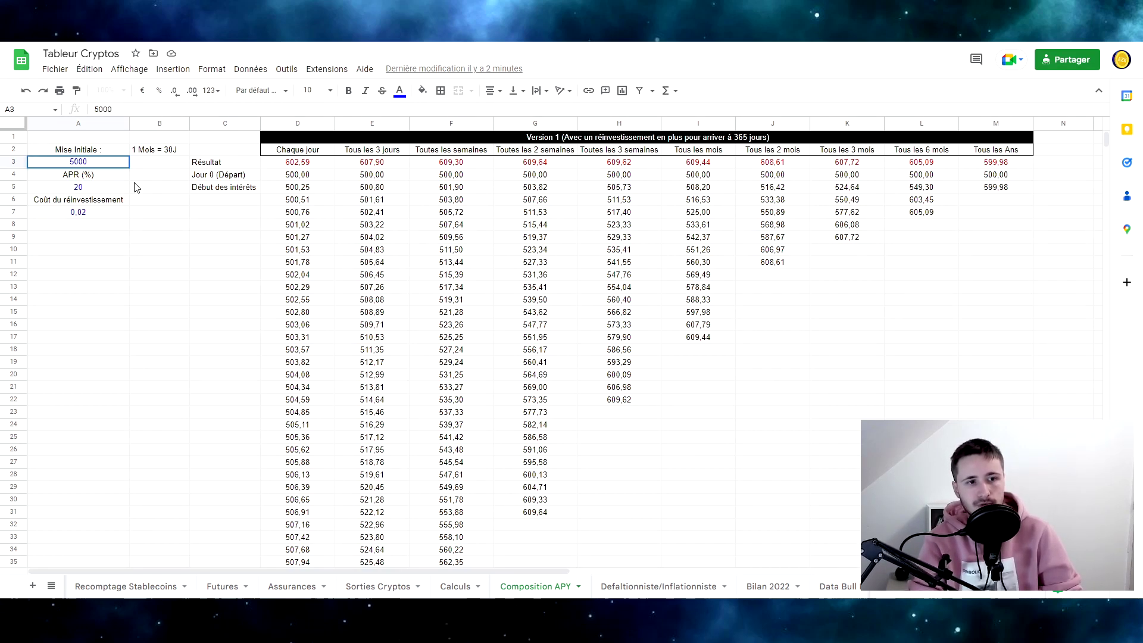
key(Return)
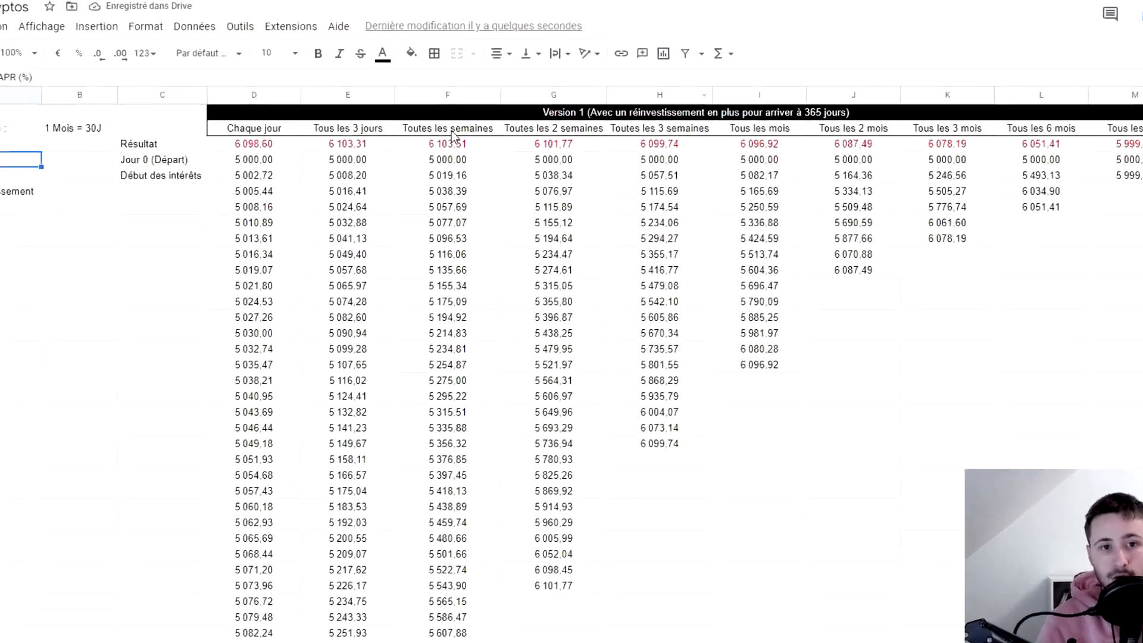
click(451, 144)
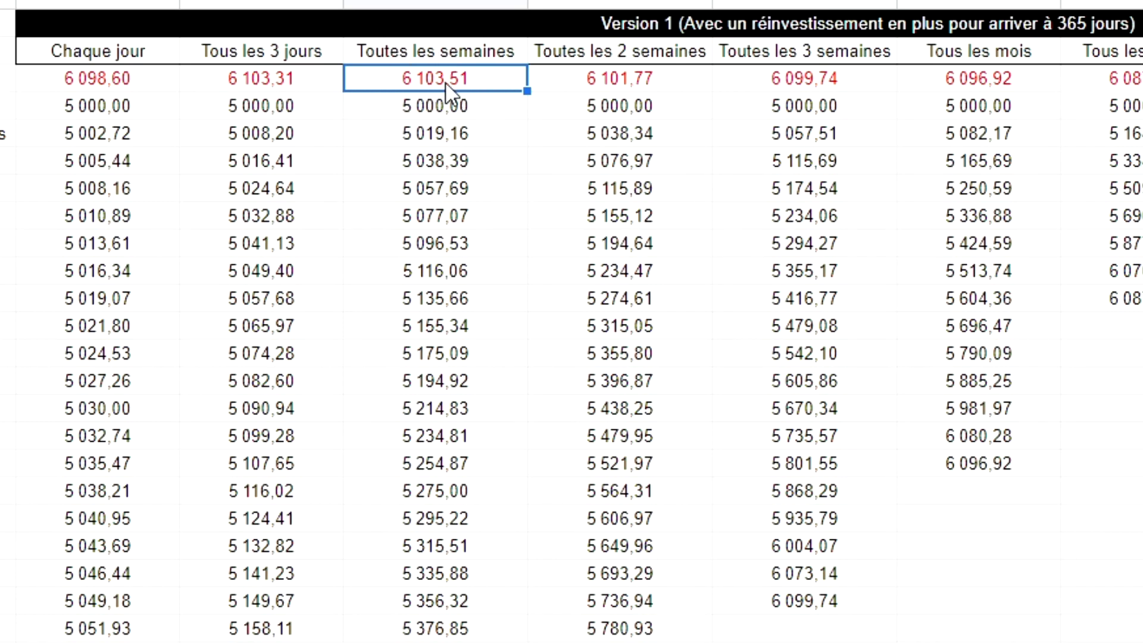
click(597, 89)
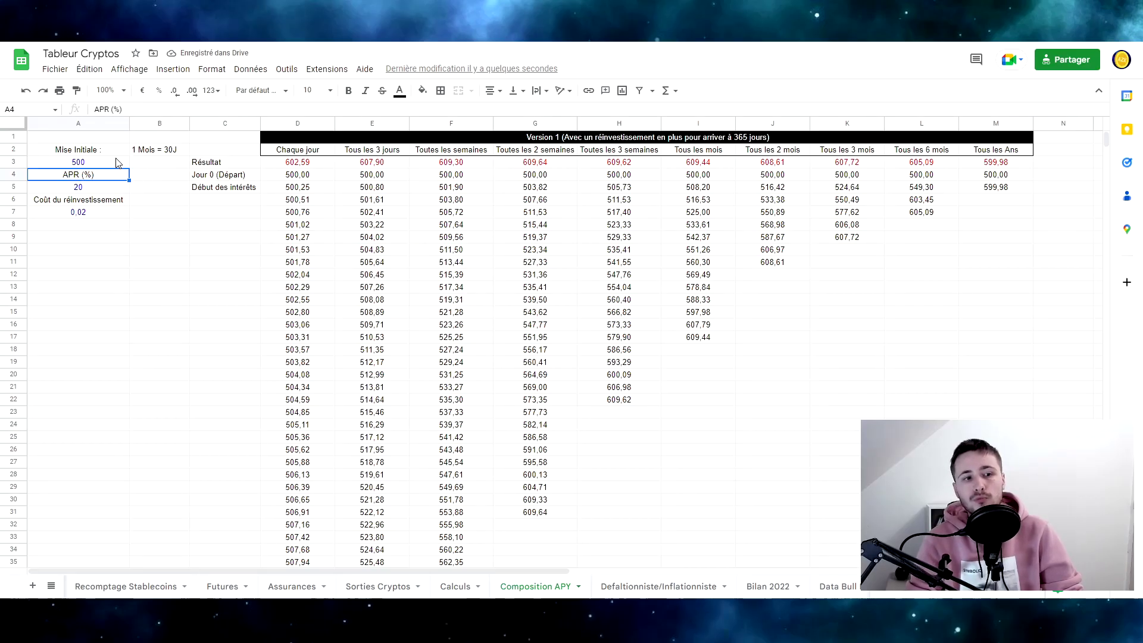
Step: Set the reinvestment cost in A7 to 0,002
click(111, 164)
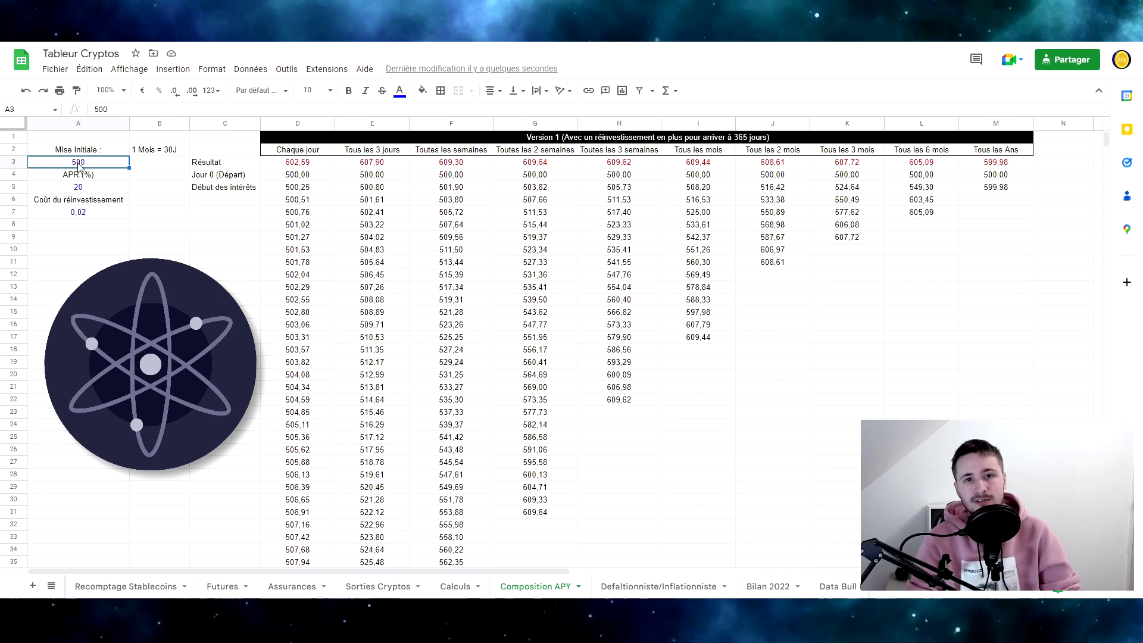
click(119, 213)
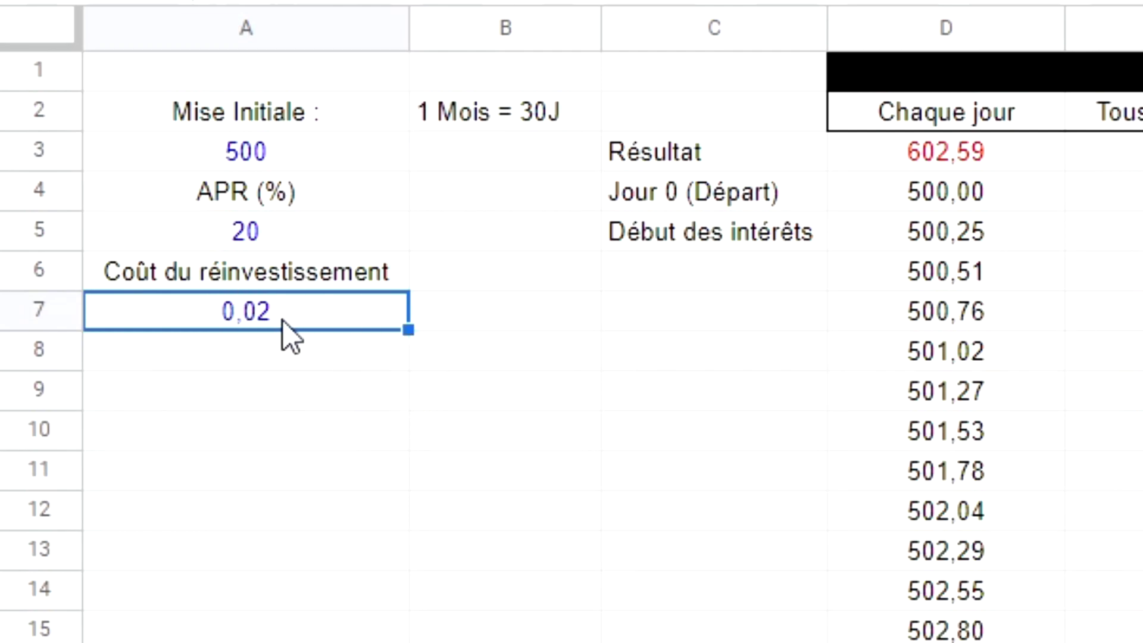
text(0,002)
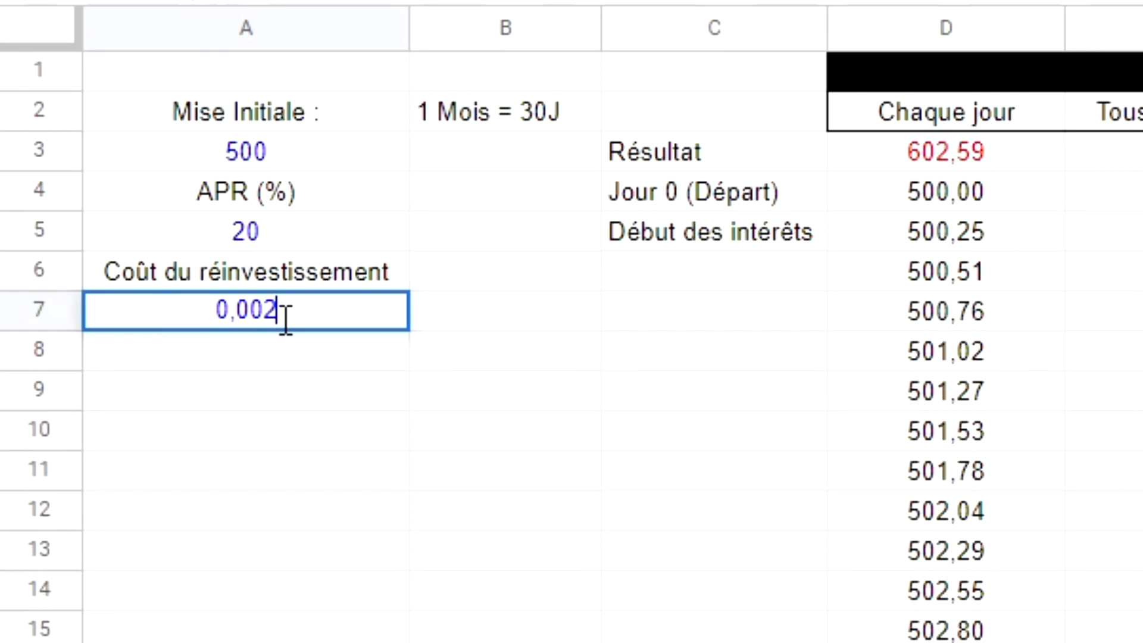
key(Return)
Step: Change the reinvestment cost in A7 back to 0,02
click(284, 322)
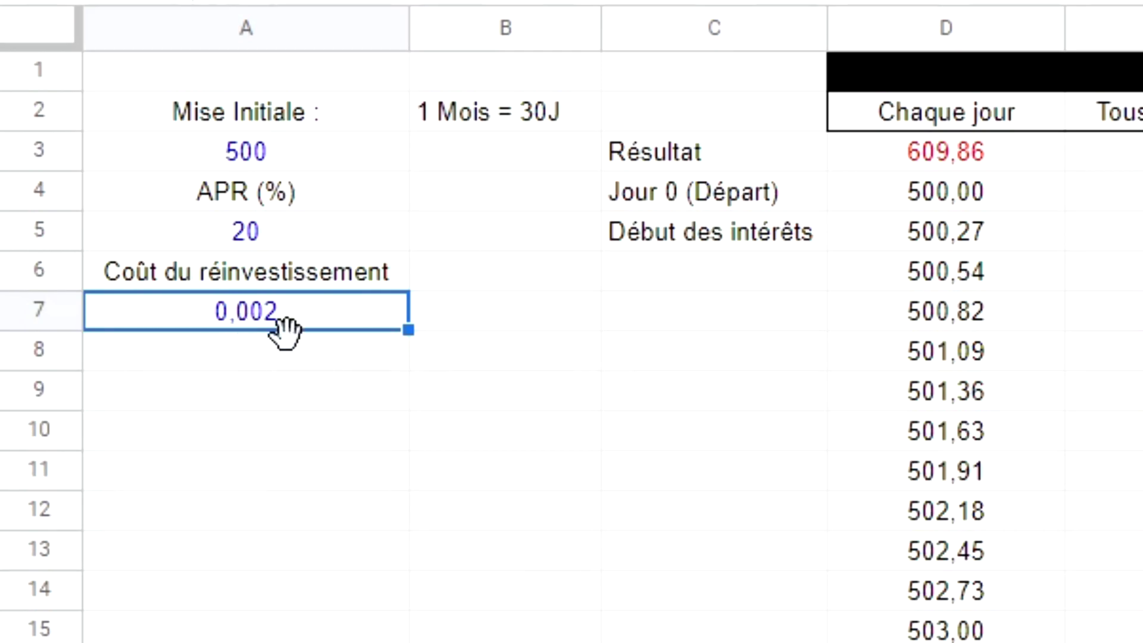
double_click(268, 311)
key(BackSpace)
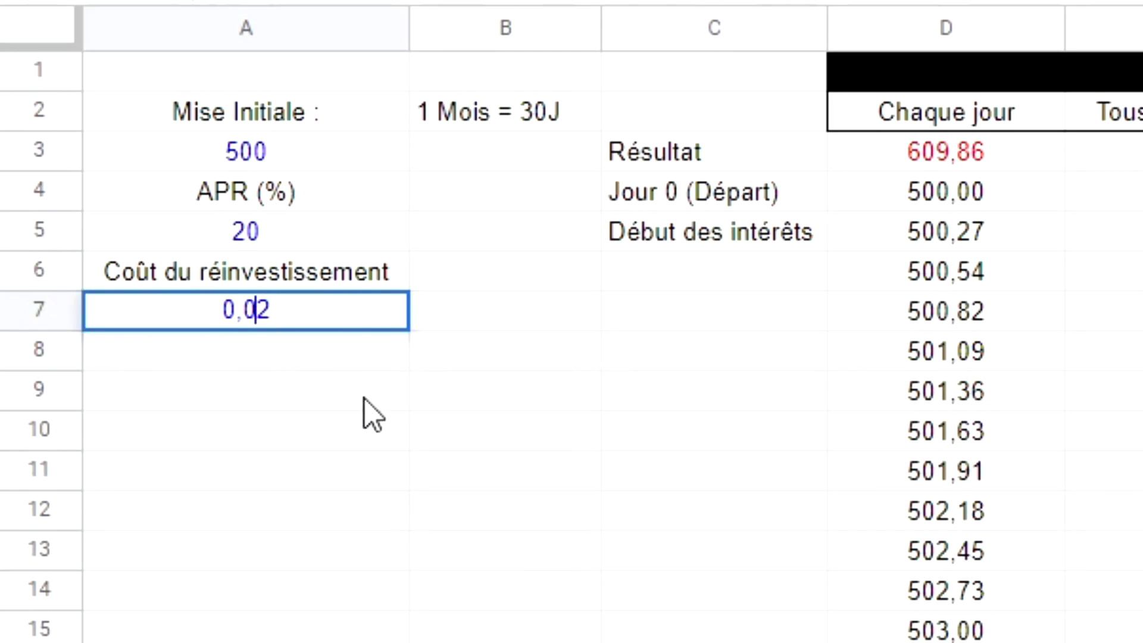
key(Return)
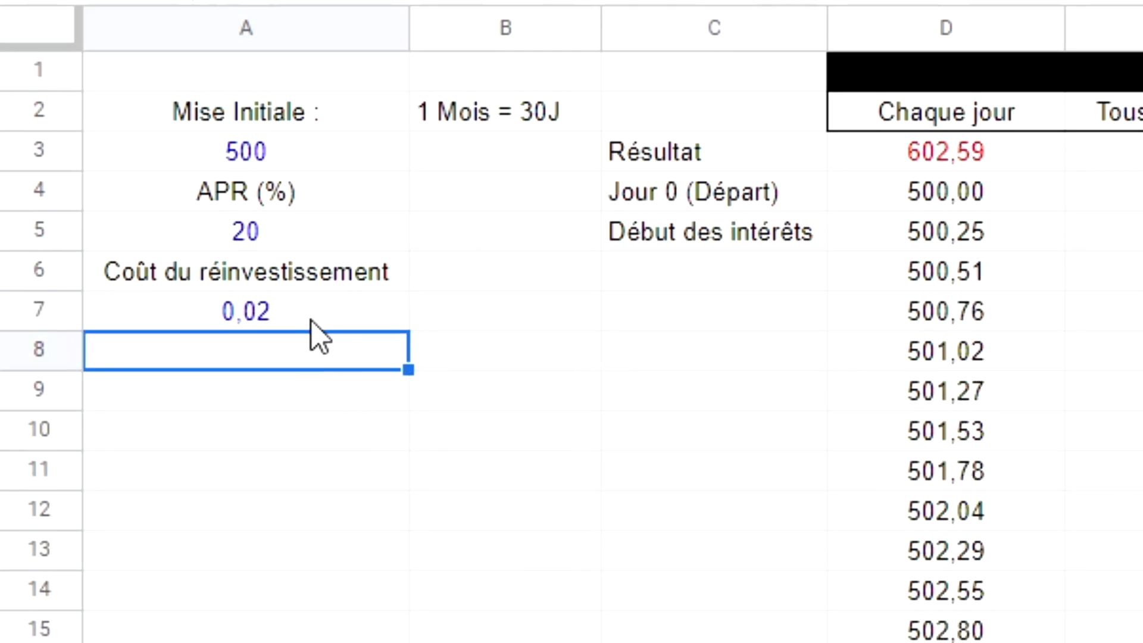
Step: Review the reinvestment cost, APR and initial stake values in column A
click(275, 314)
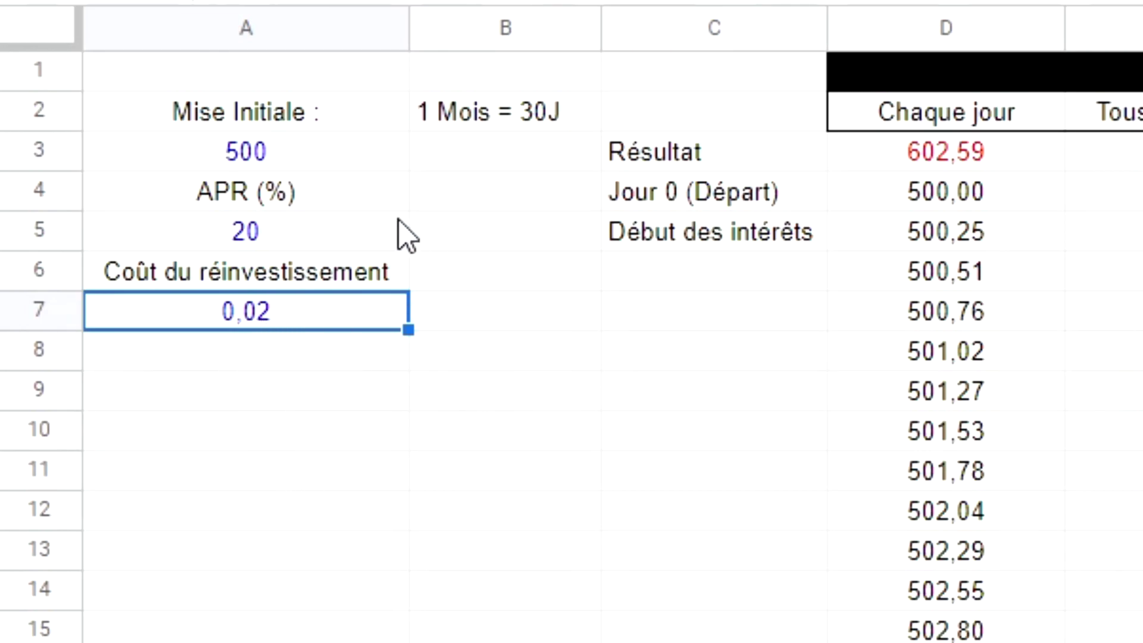
click(298, 240)
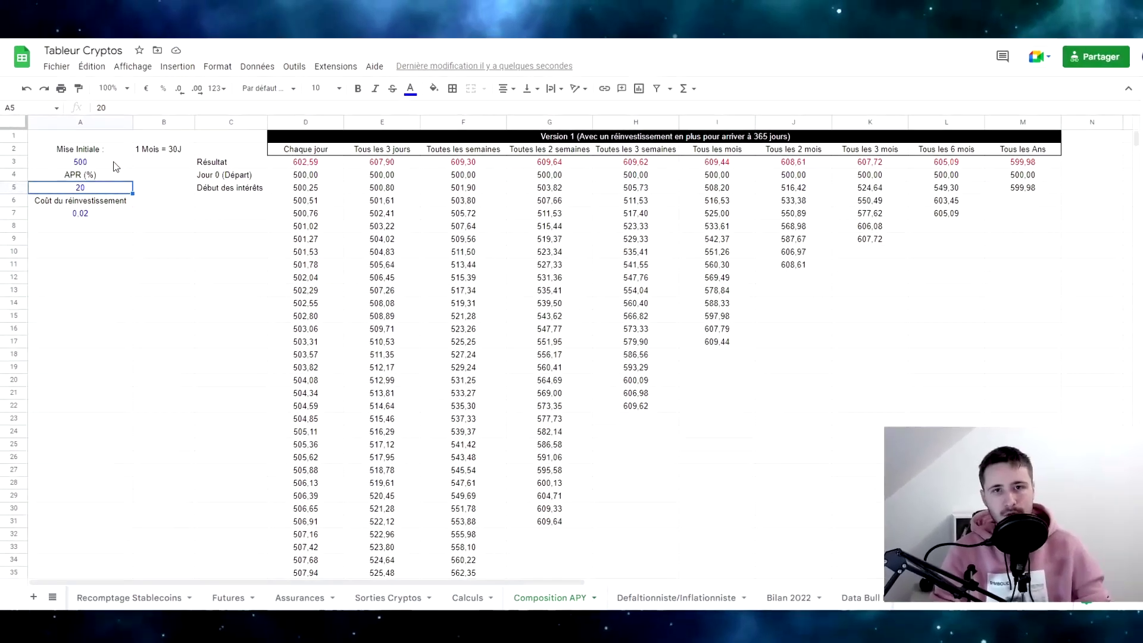
key(Up)
key(Up)
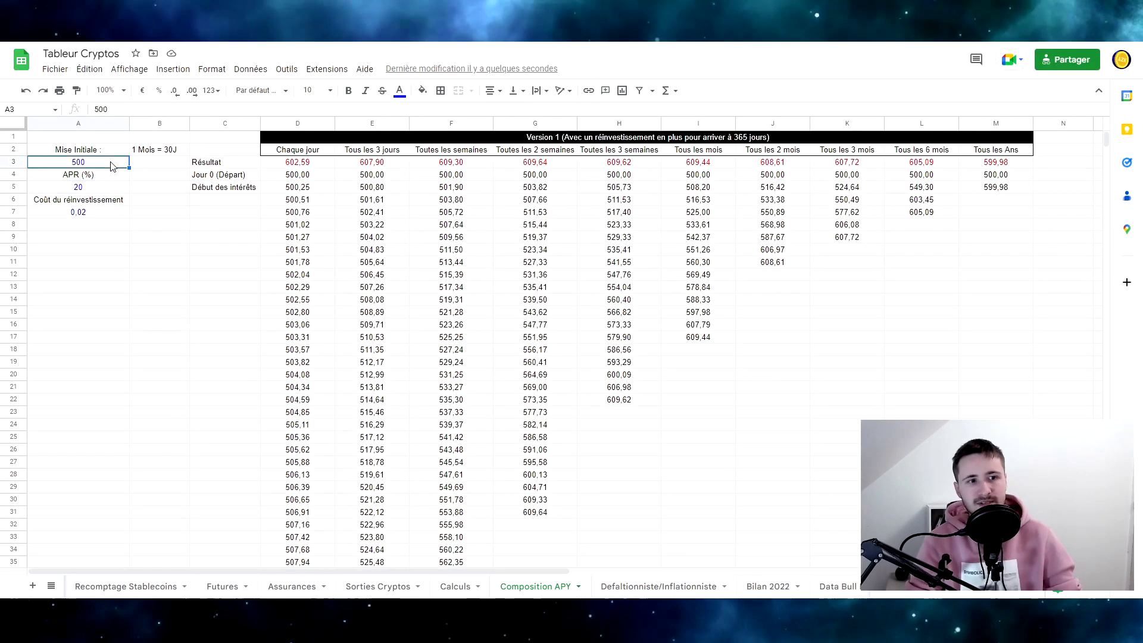
click(108, 189)
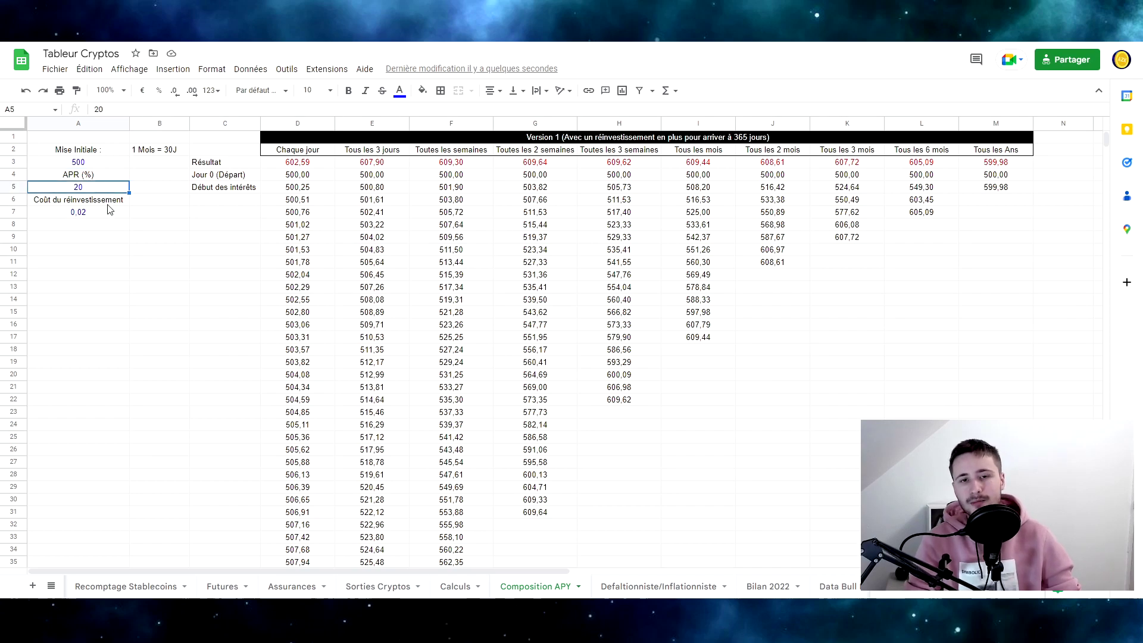
click(108, 217)
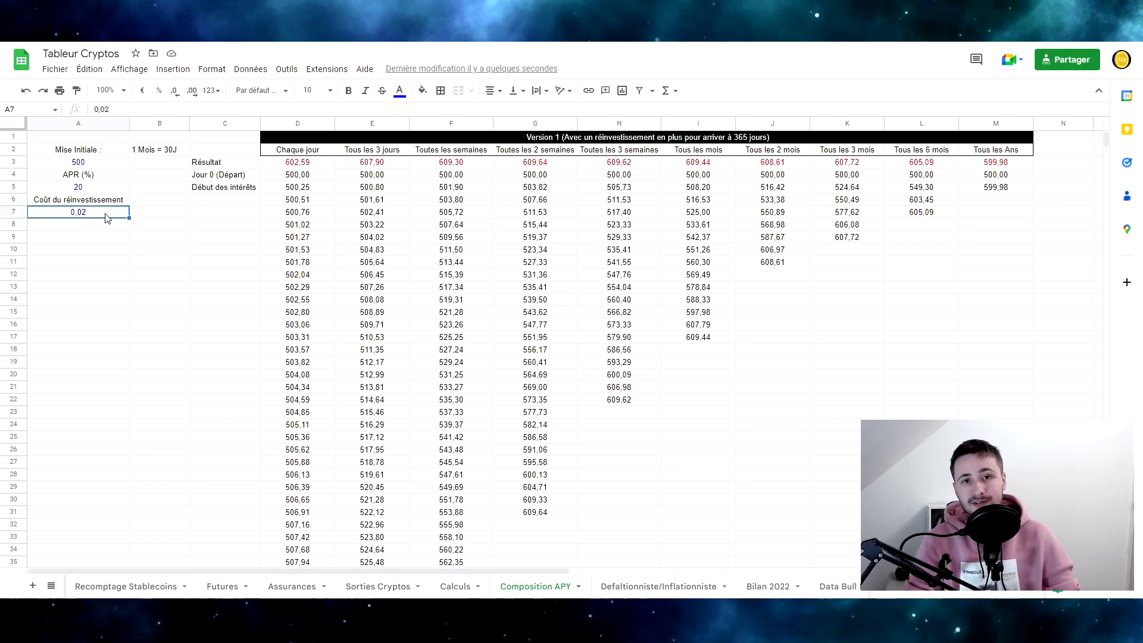
Step: Compare the two-weekly, daily and yearly reinvestment results in row 3 against the initial stake and reinvestment cost
click(534, 163)
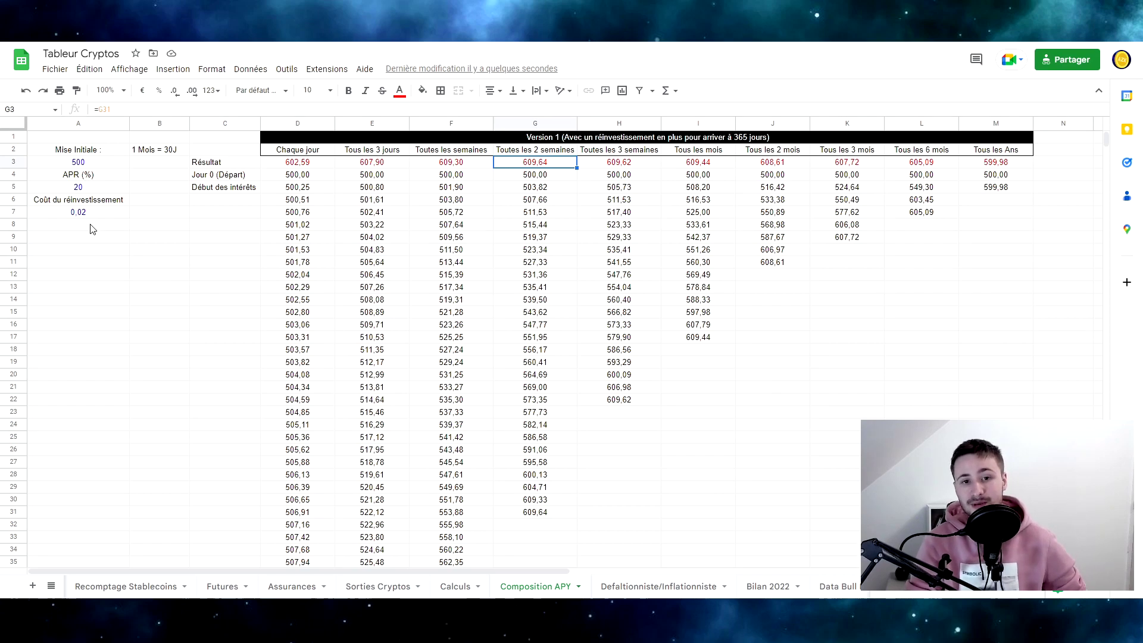
click(120, 239)
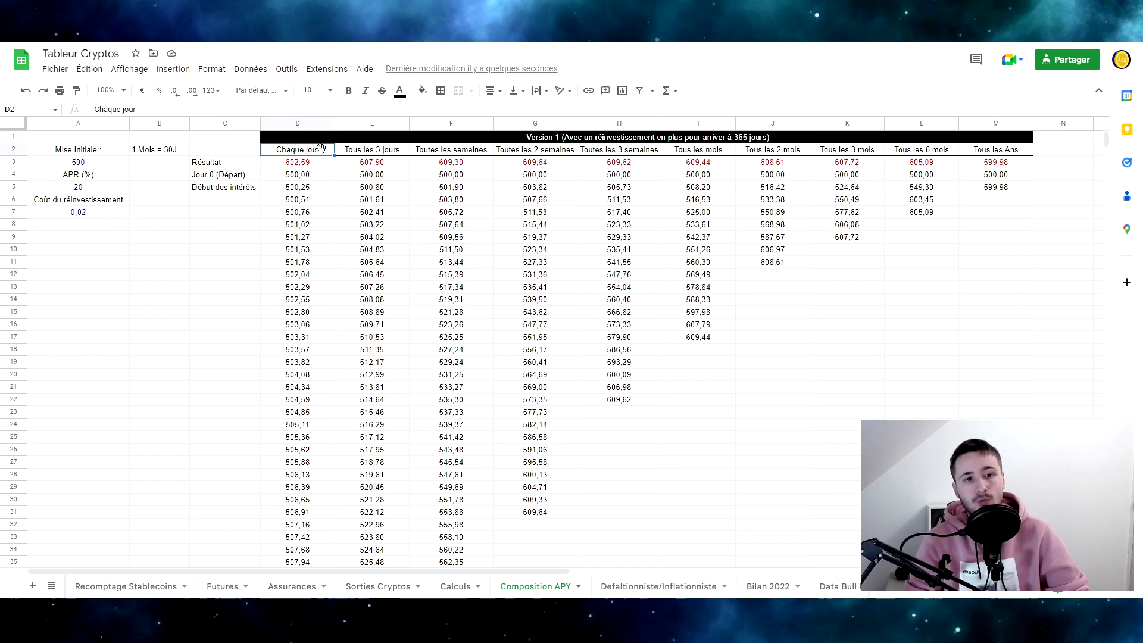
click(79, 216)
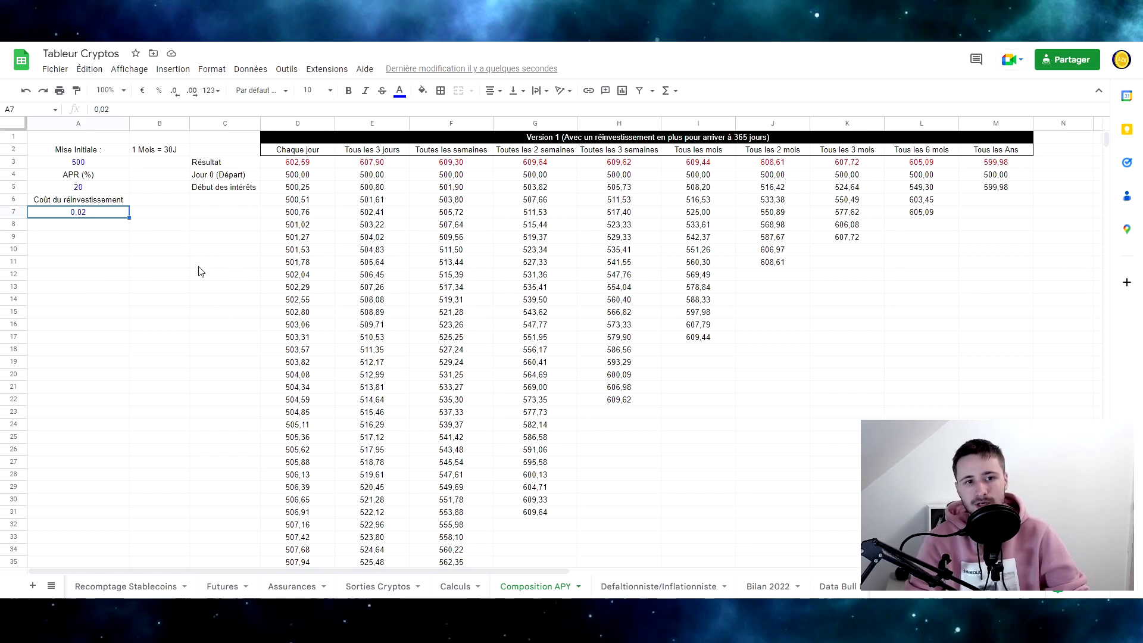
click(107, 238)
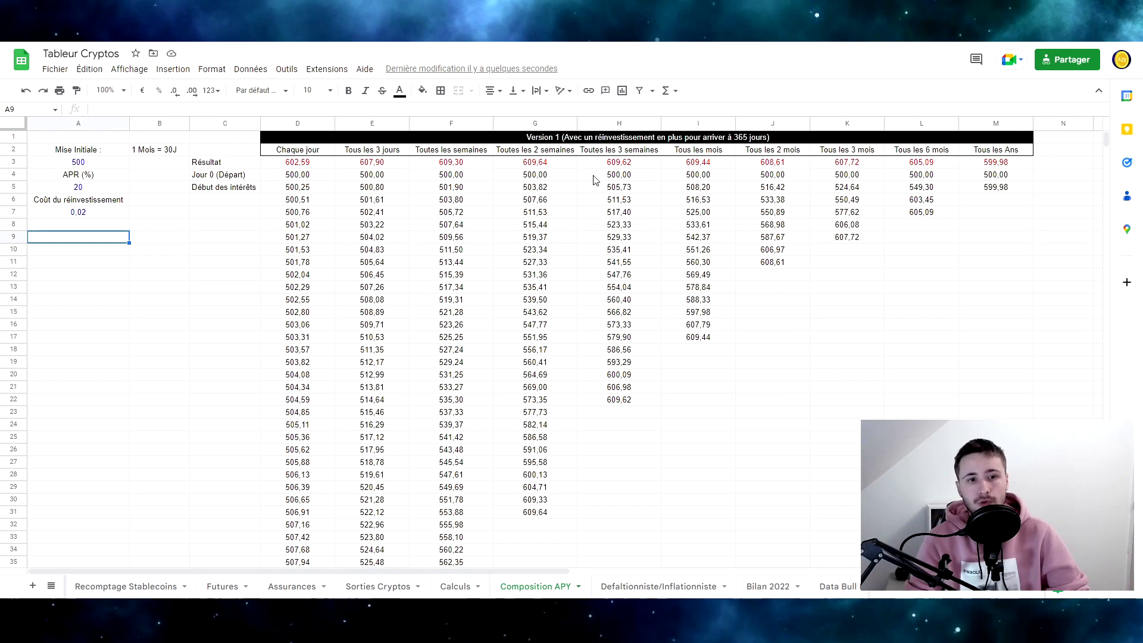
click(327, 164)
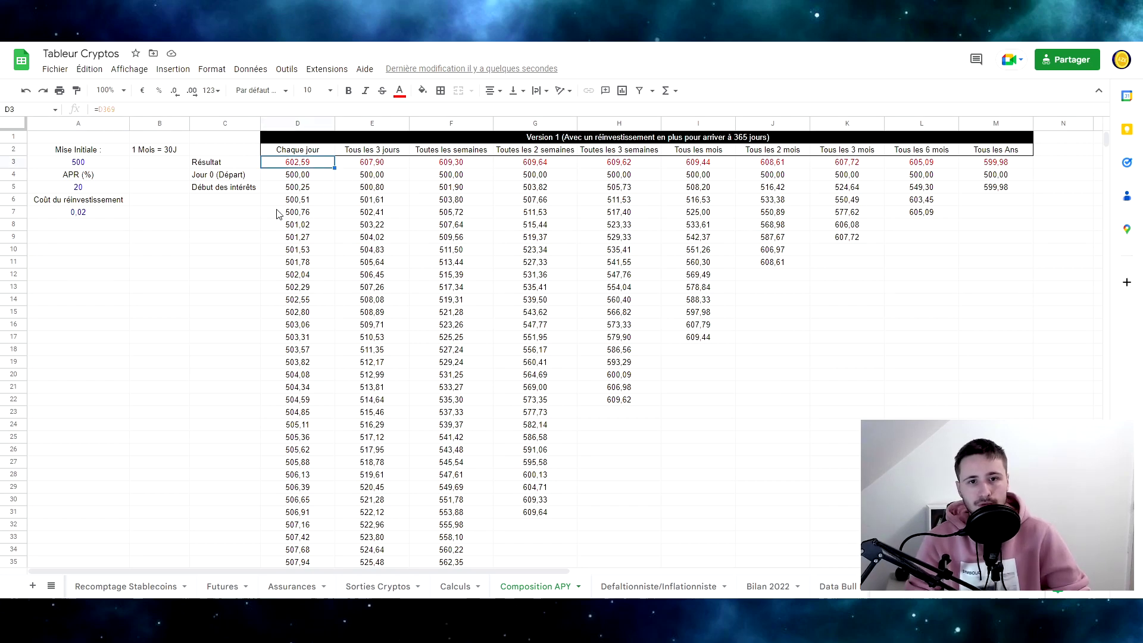
click(1016, 166)
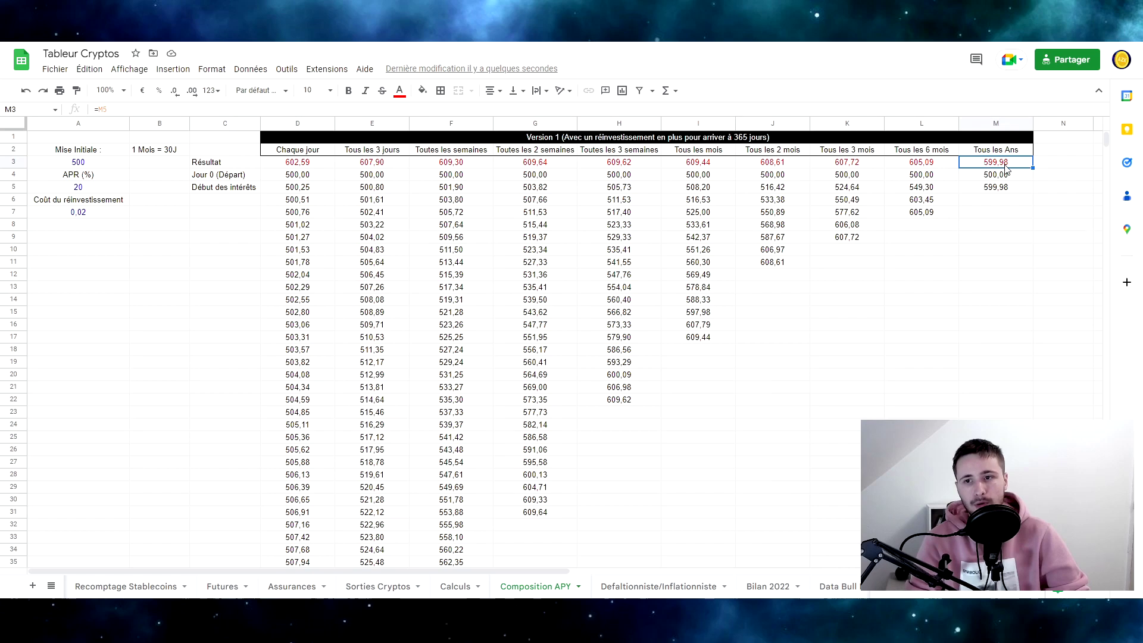
click(326, 164)
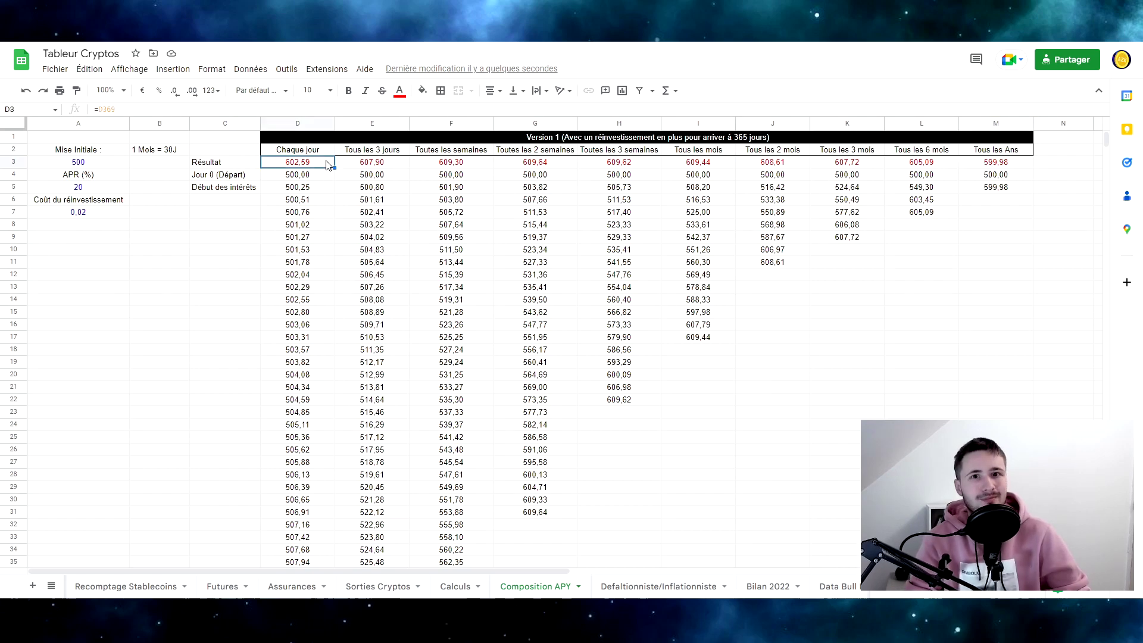
key(Home)
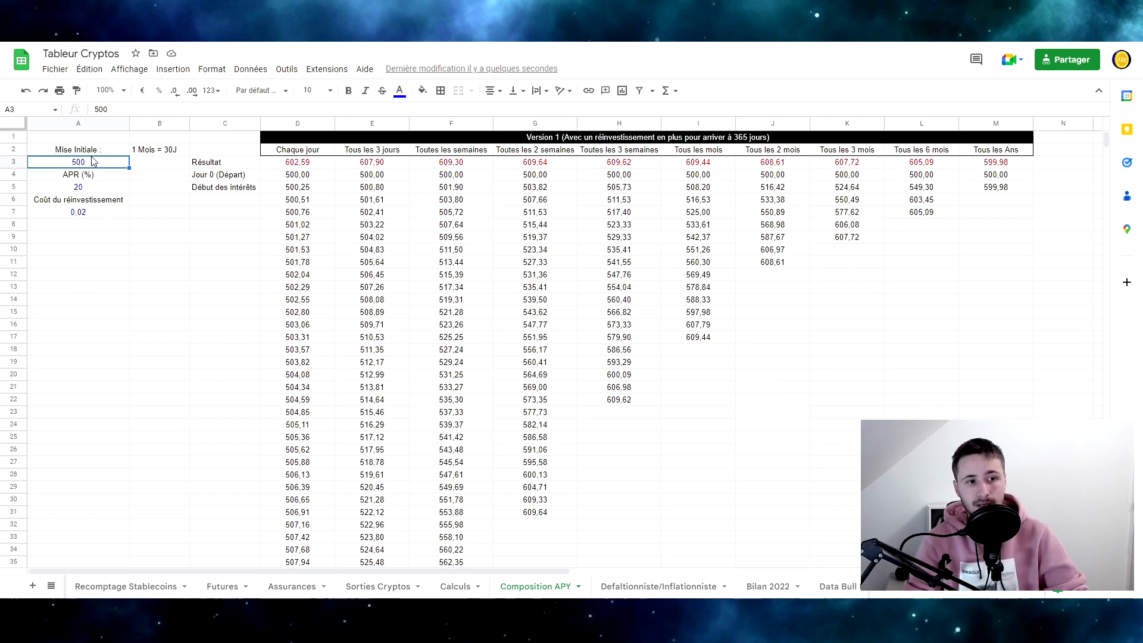
click(70, 212)
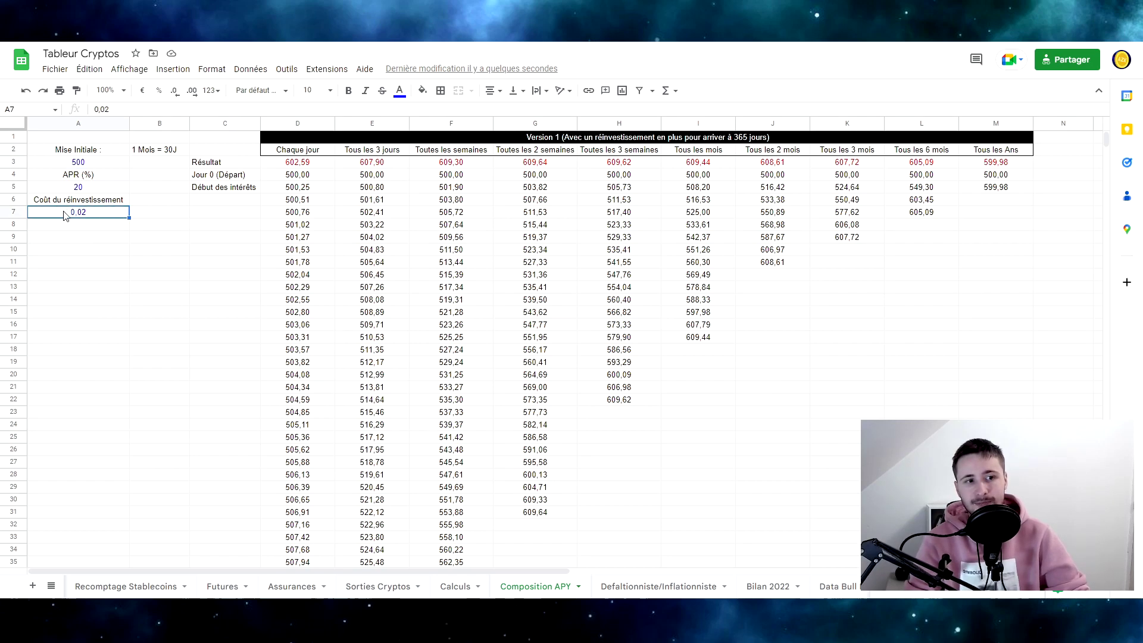
Step: Set the initial stake in A3 to 50 and the reinvestment cost in A7 to 0,002
click(99, 167)
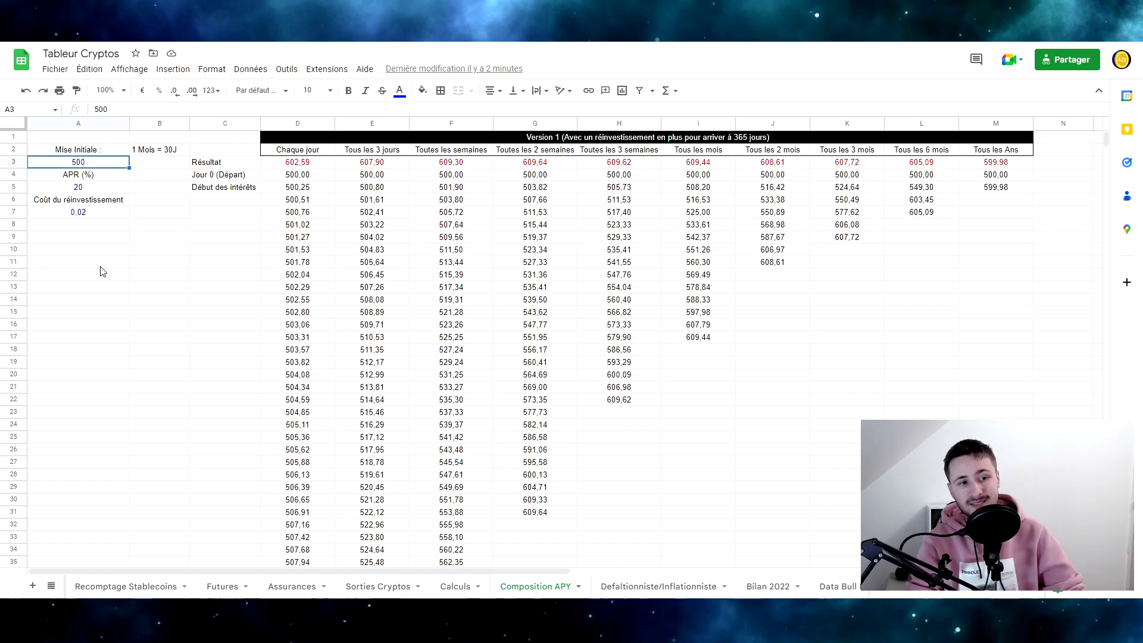
text(50)
click(88, 216)
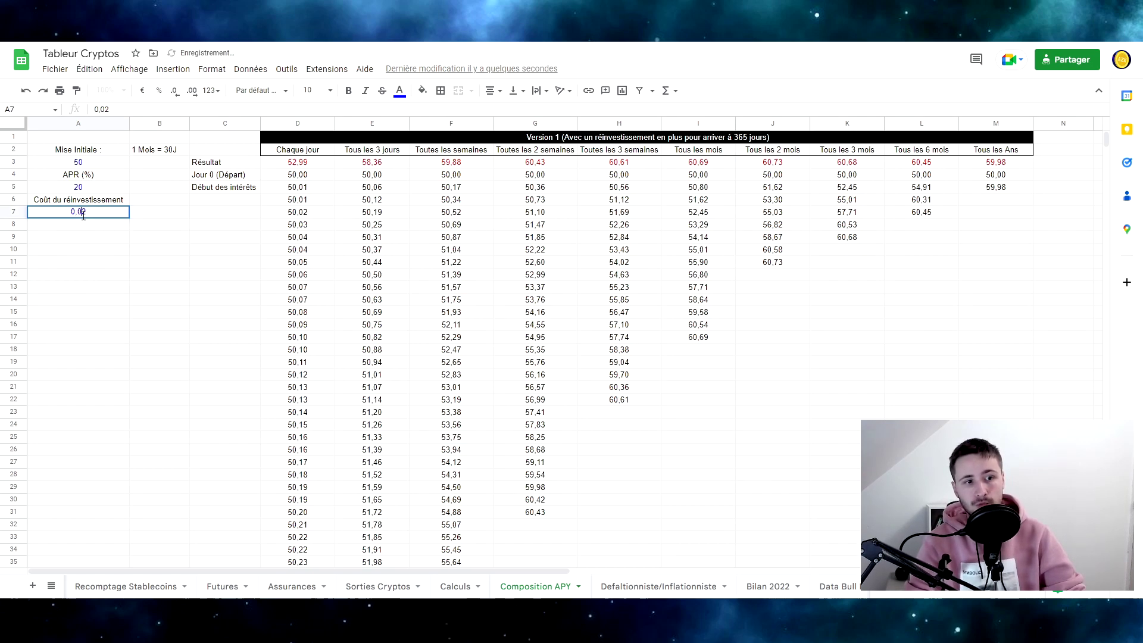
key(Return)
key(Left)
text(0)
key(Return)
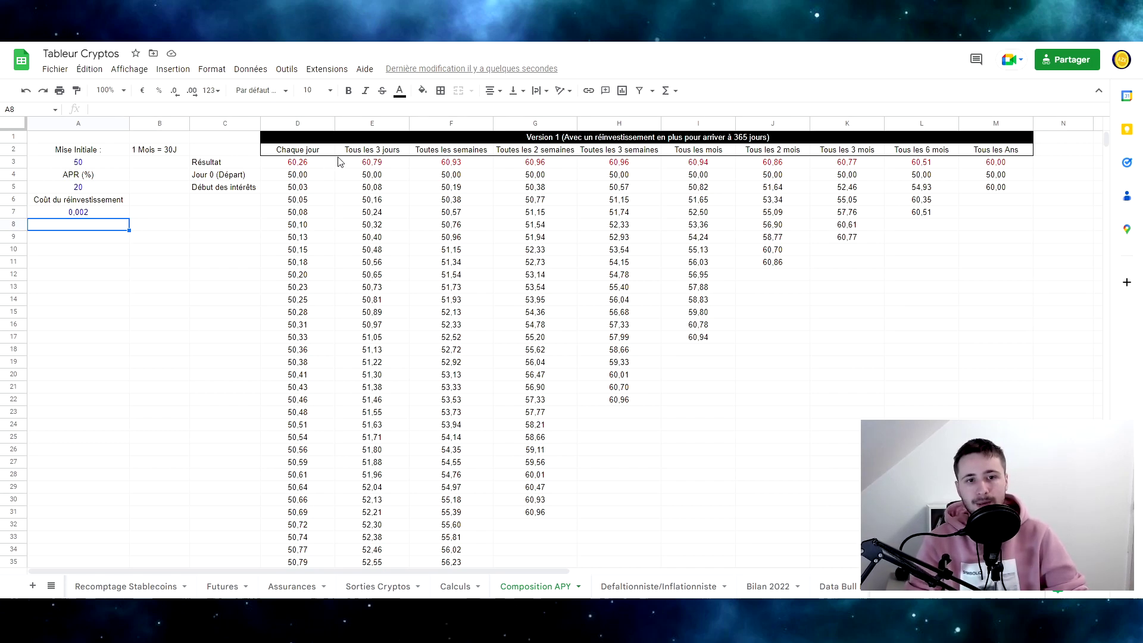
click(119, 238)
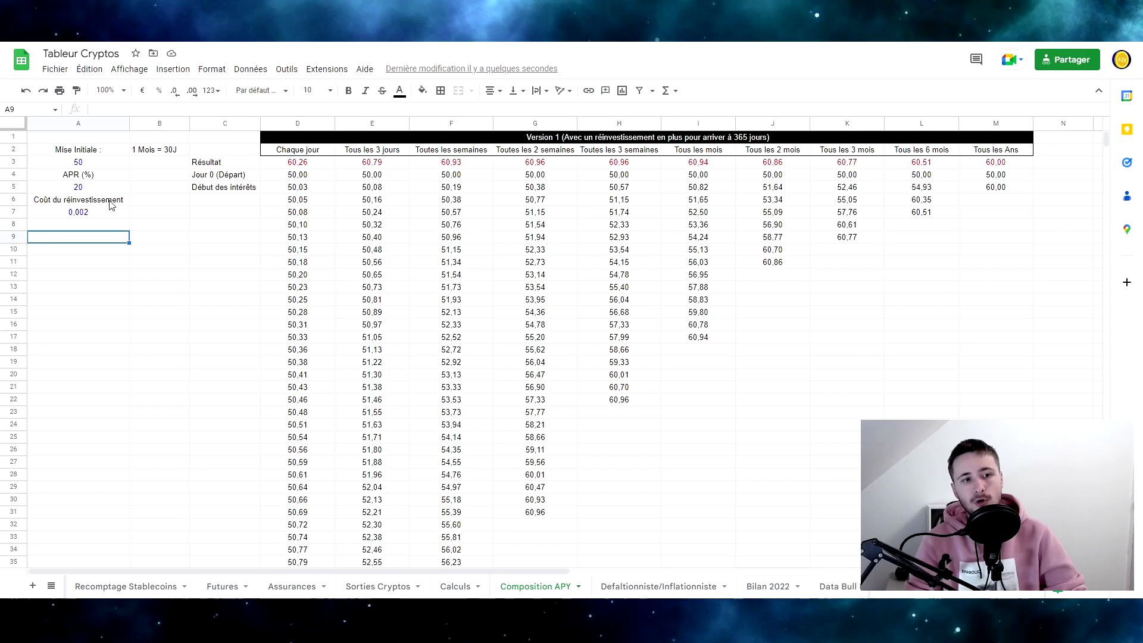
click(78, 164)
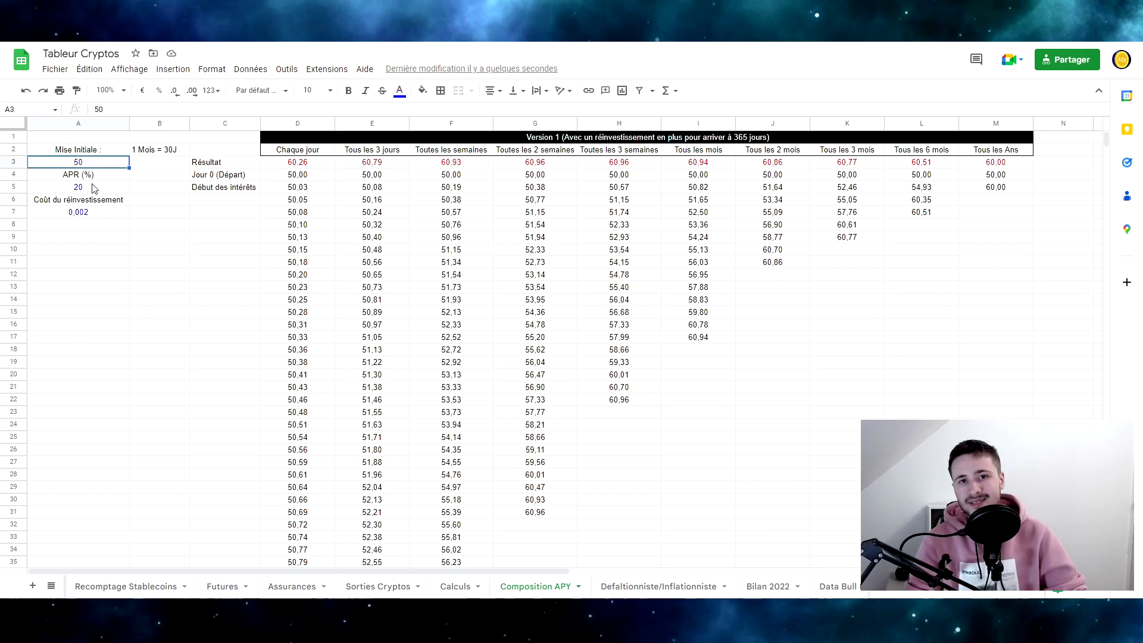
click(121, 218)
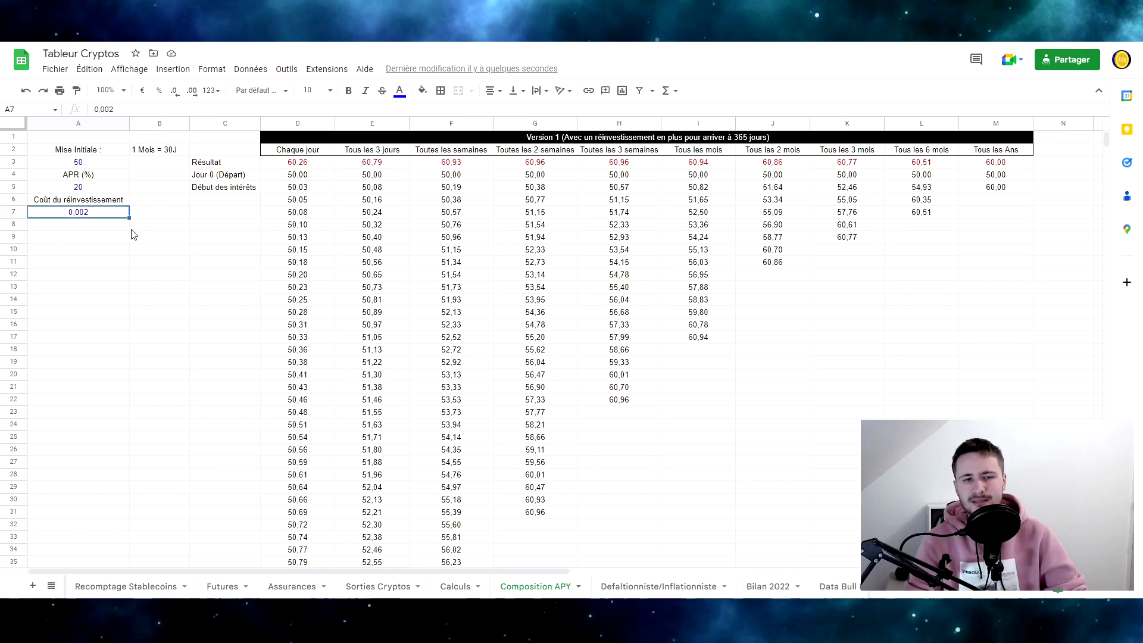
Step: Compare the three-weekly and yearly reinvestment results in row 3 against the APR and initial stake
click(107, 237)
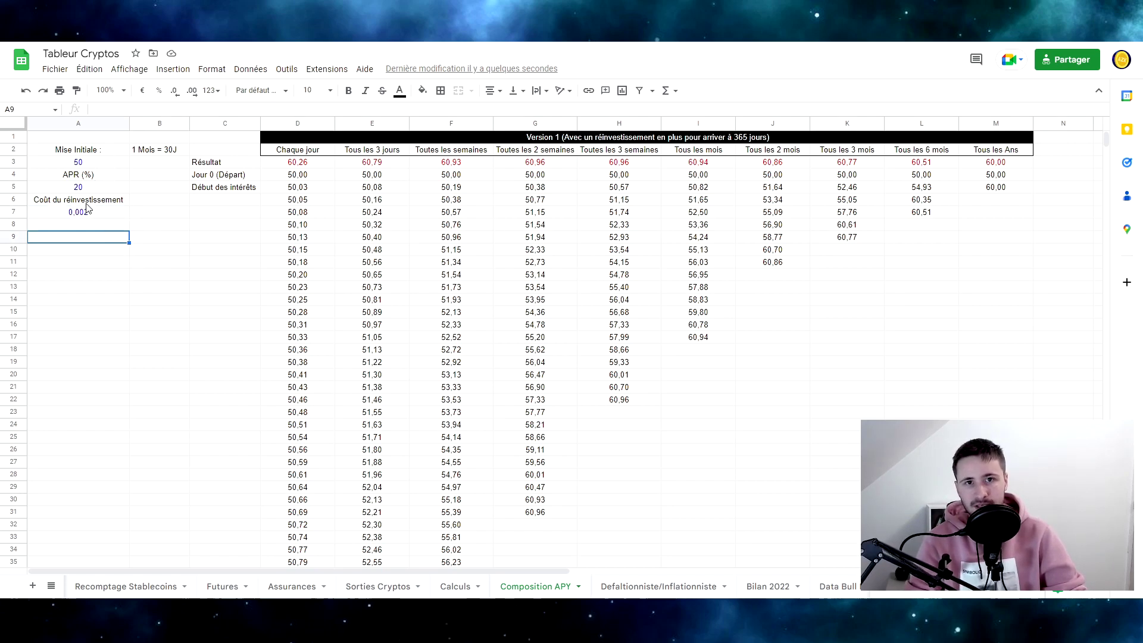
click(108, 189)
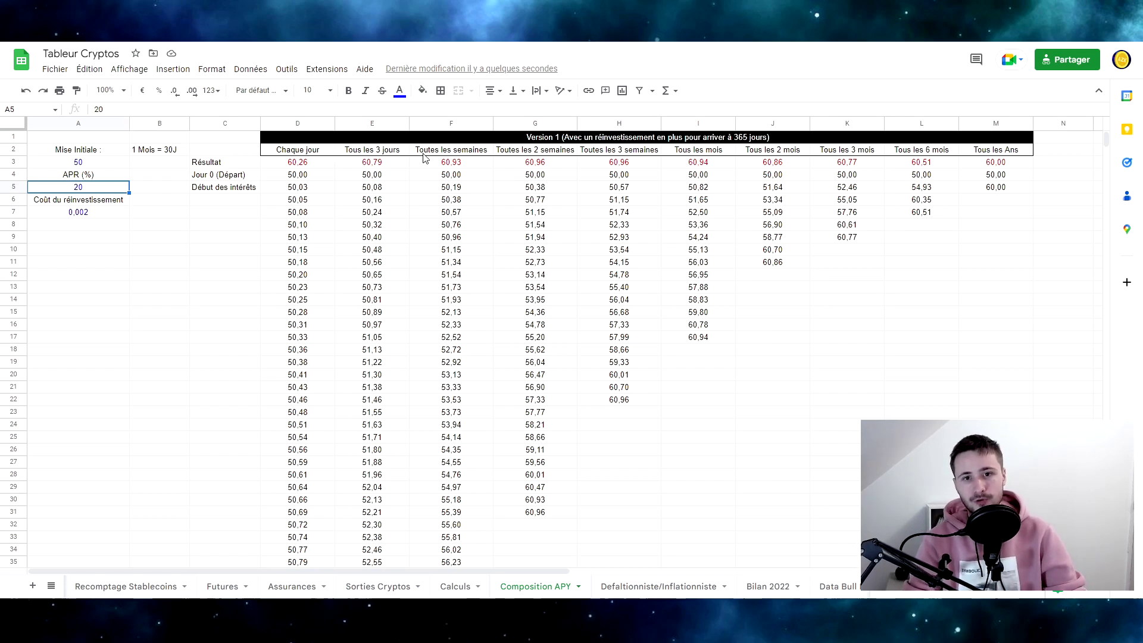
click(621, 166)
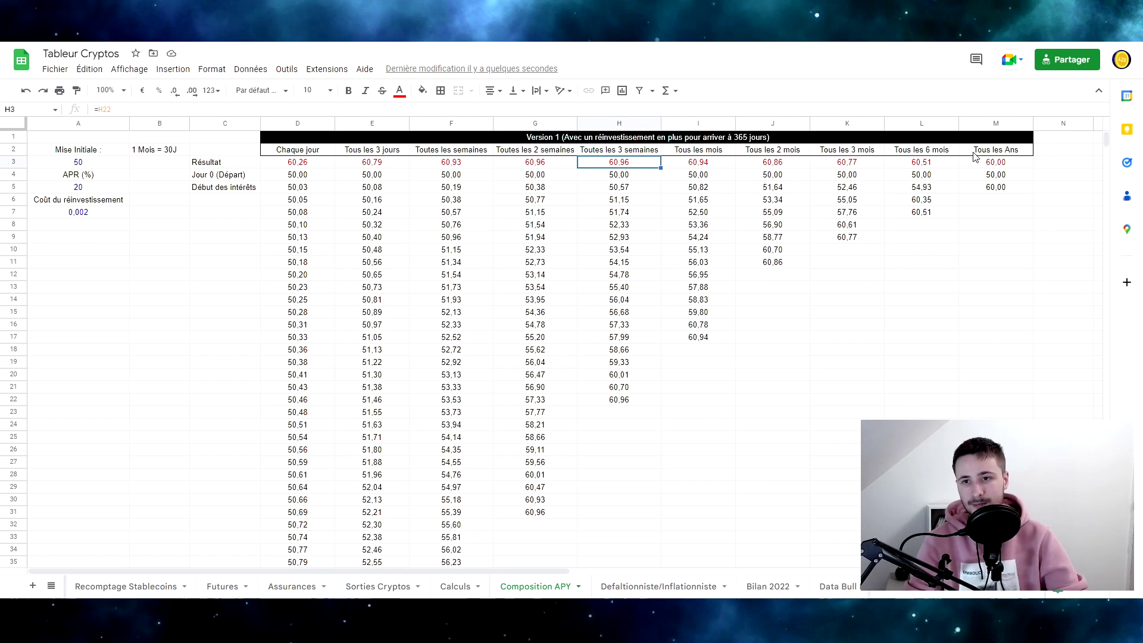
click(1005, 166)
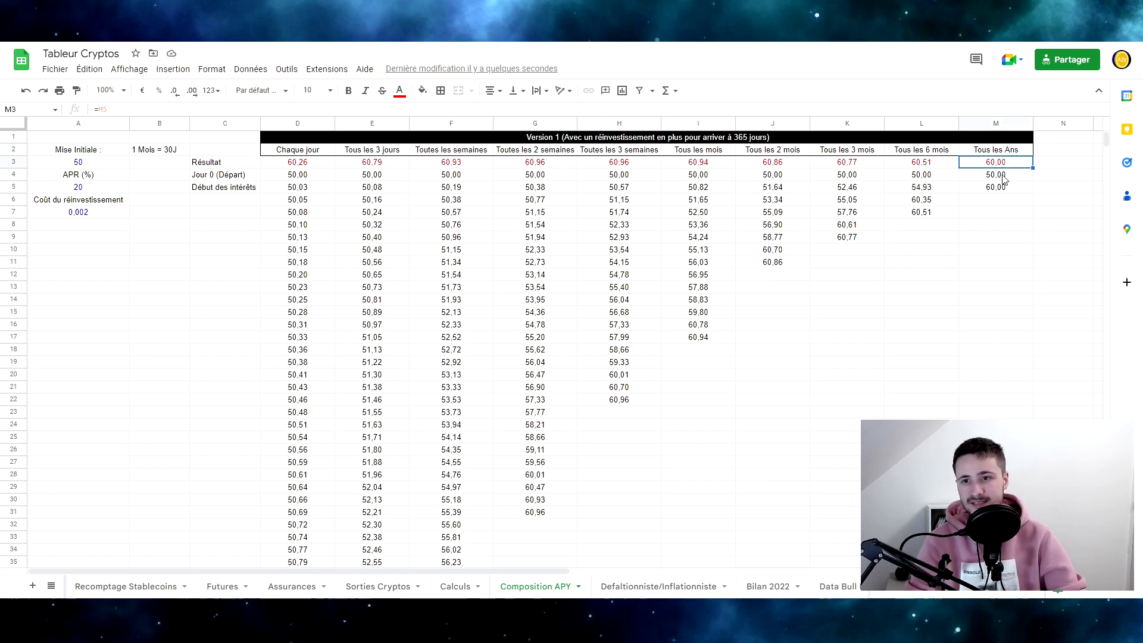
click(612, 170)
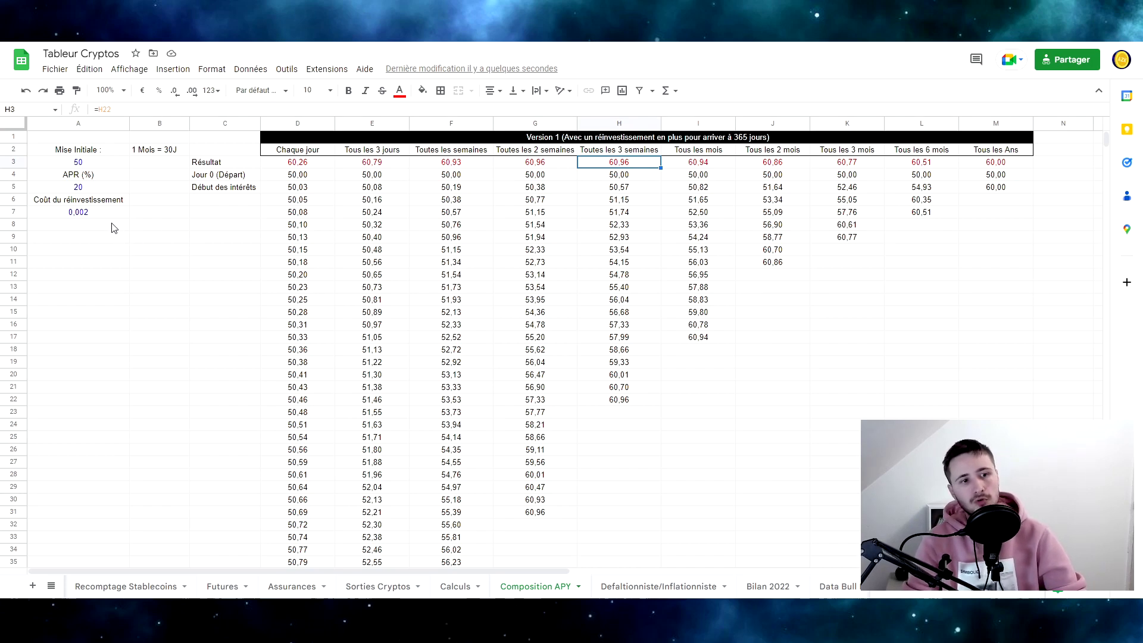
click(96, 166)
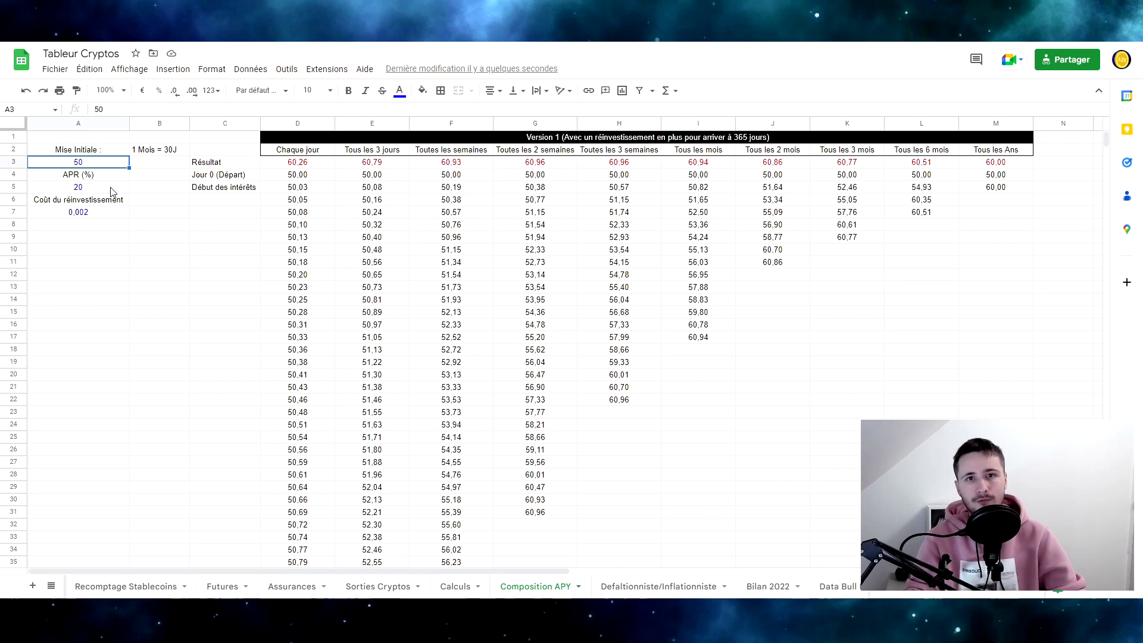
Step: Set the APR in A5 to 200 and compare the yearly and daily reinvestment results in row 3
click(111, 188)
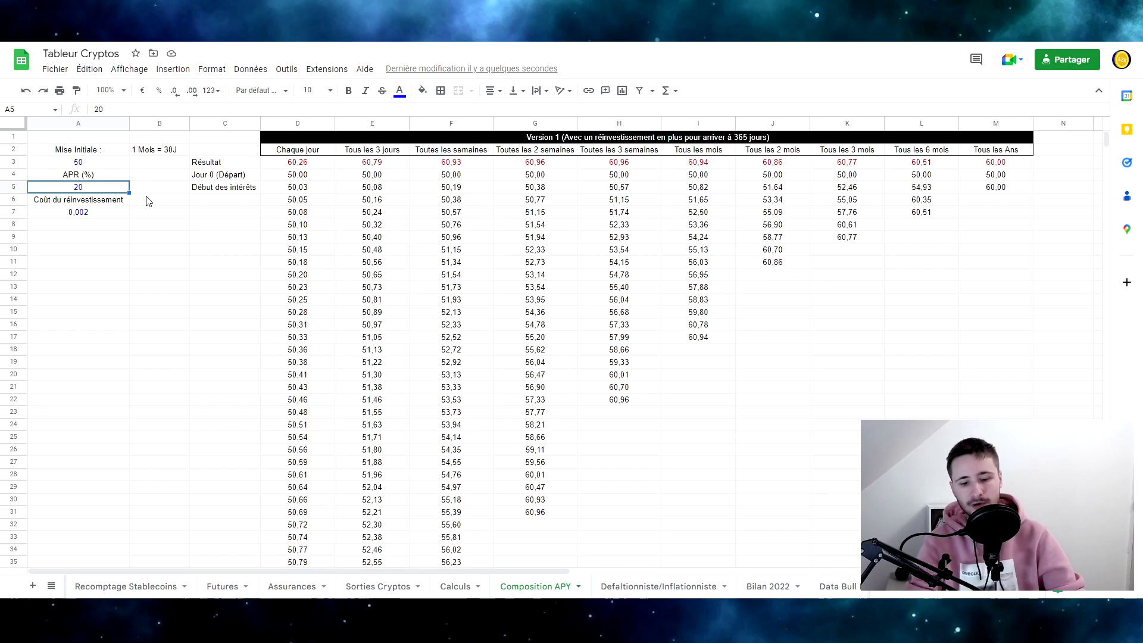
text(200)
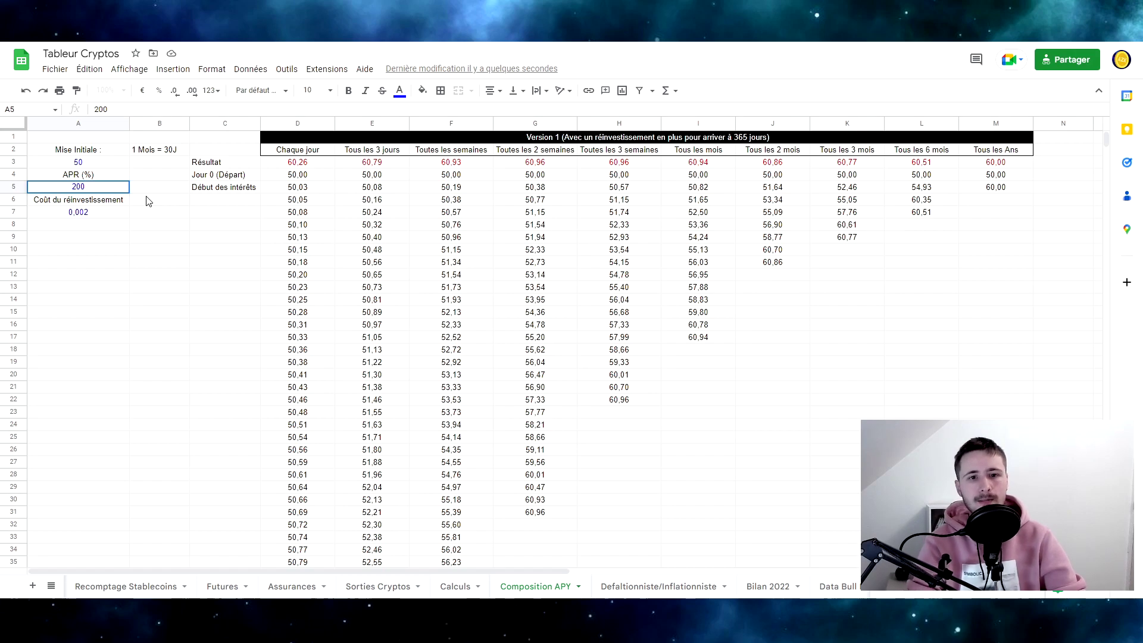
key(Return)
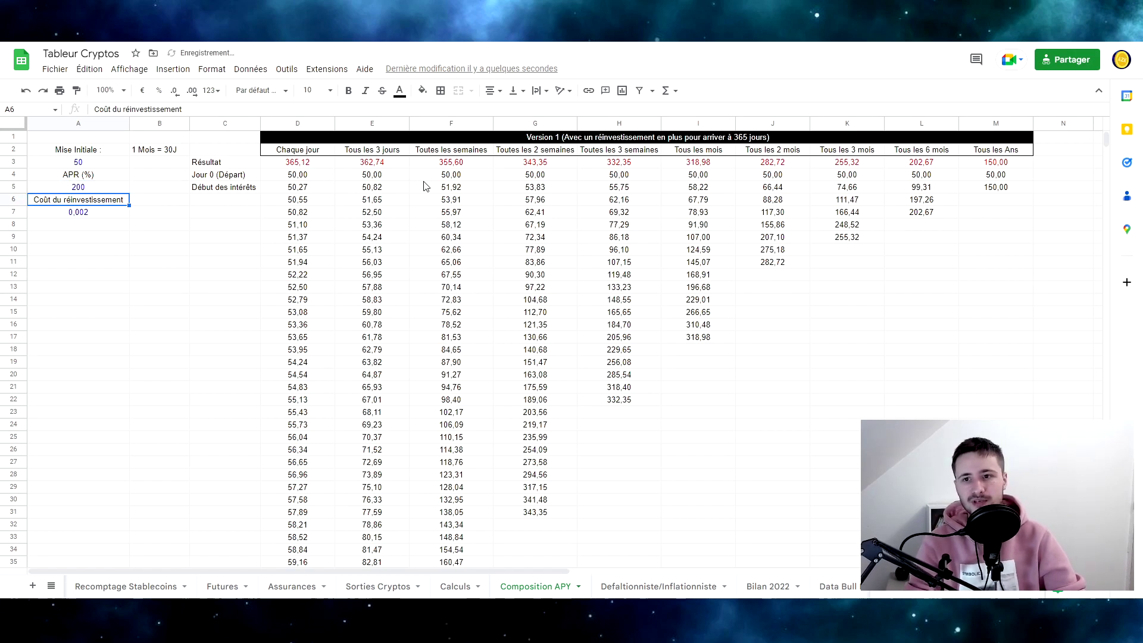
key(Up)
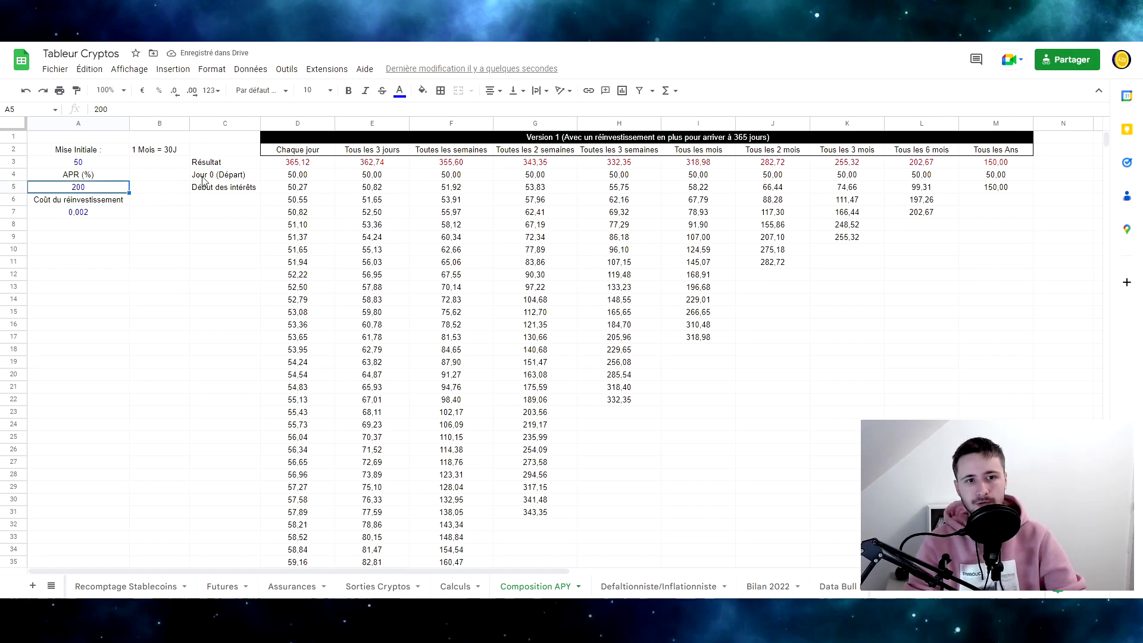
click(983, 164)
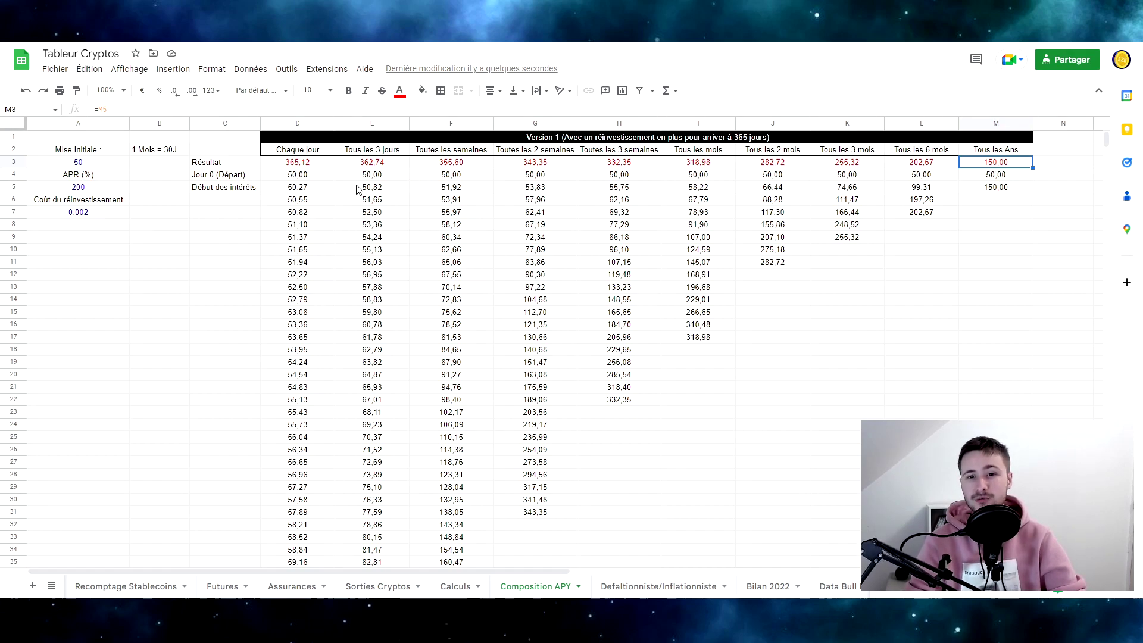
click(316, 164)
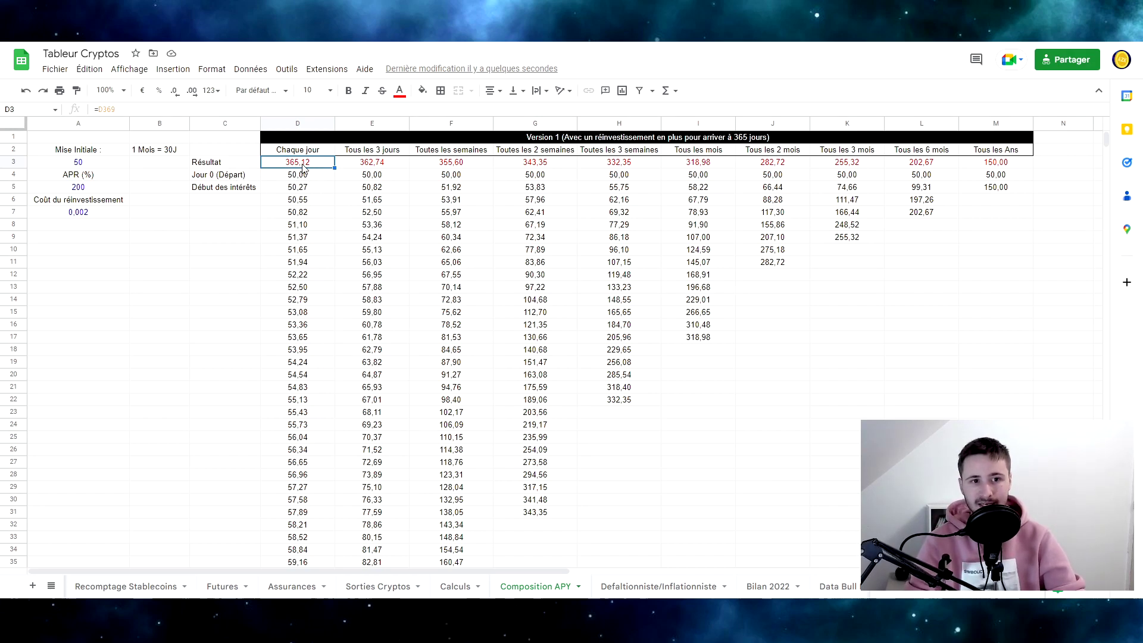
Step: Set the APR in A5 back to 20
click(104, 188)
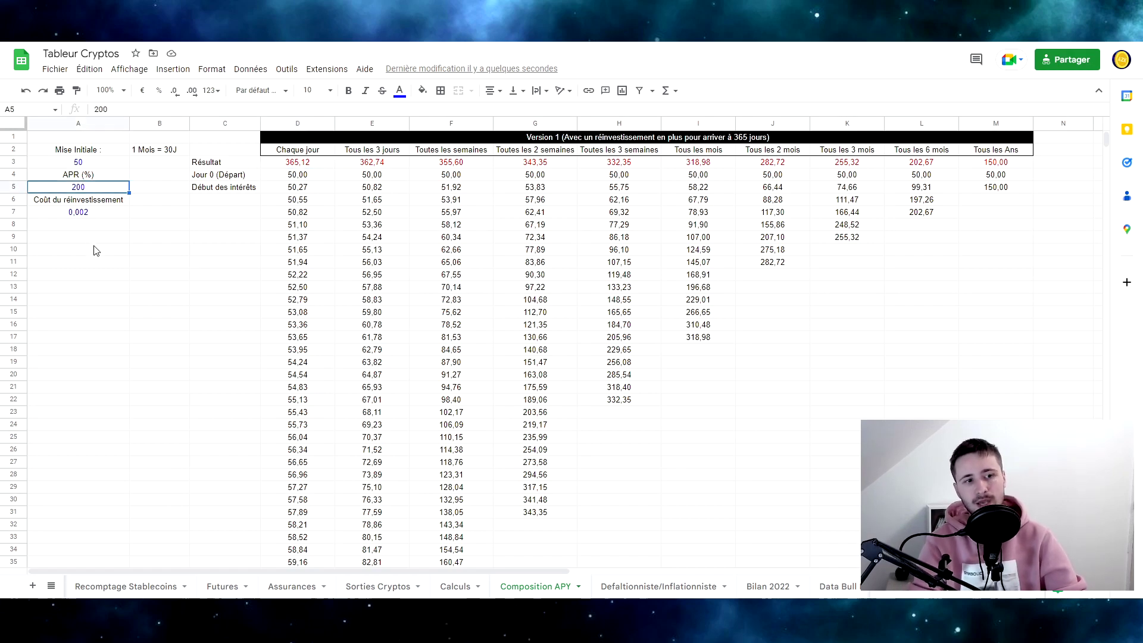
text(20)
key(Return)
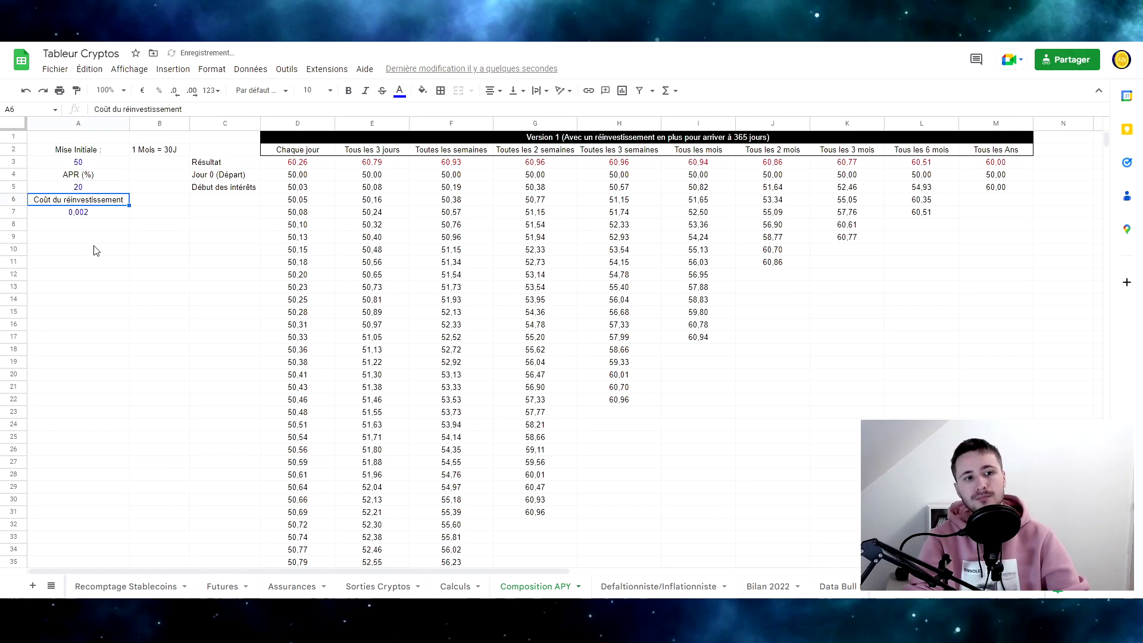
Step: Set the initial stake in A3 to 500 and check the weekly reinvestment result in F3
key(Up)
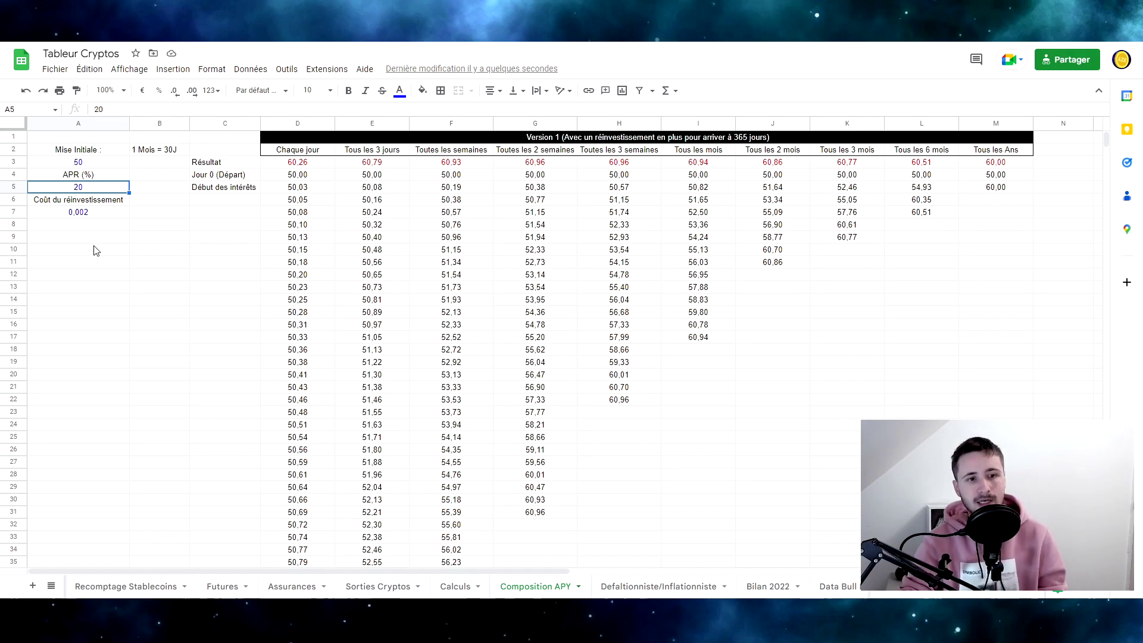
key(Up)
key(Up)
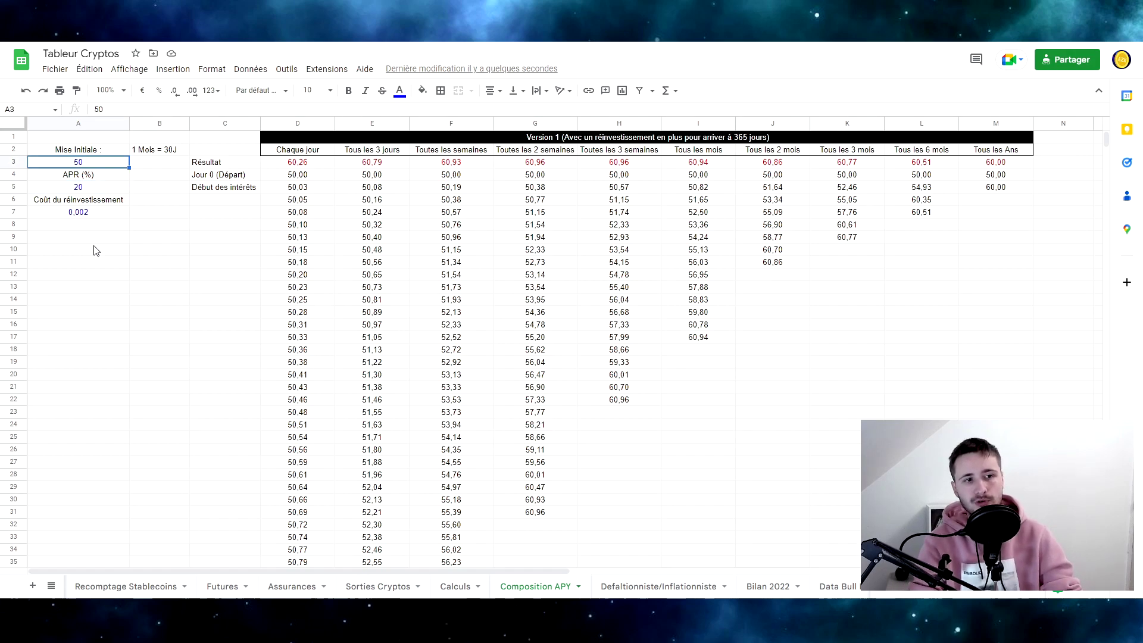
text(500)
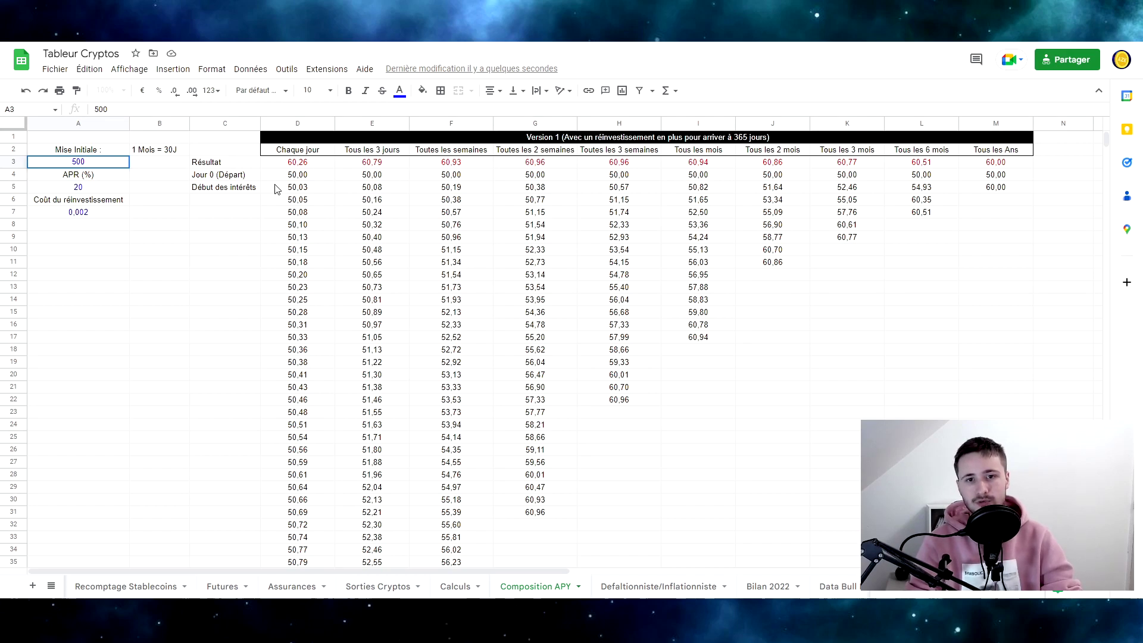
click(105, 237)
click(462, 162)
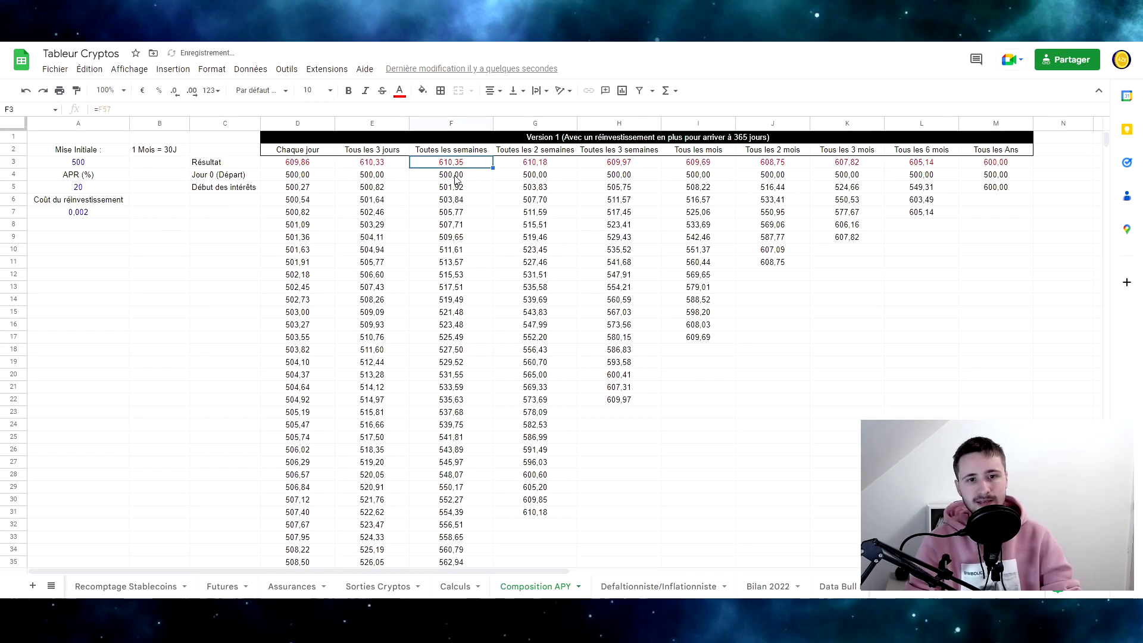
Step: Set the initial stake in A3 to 500000 and check the daily reinvestment result in D3
click(102, 167)
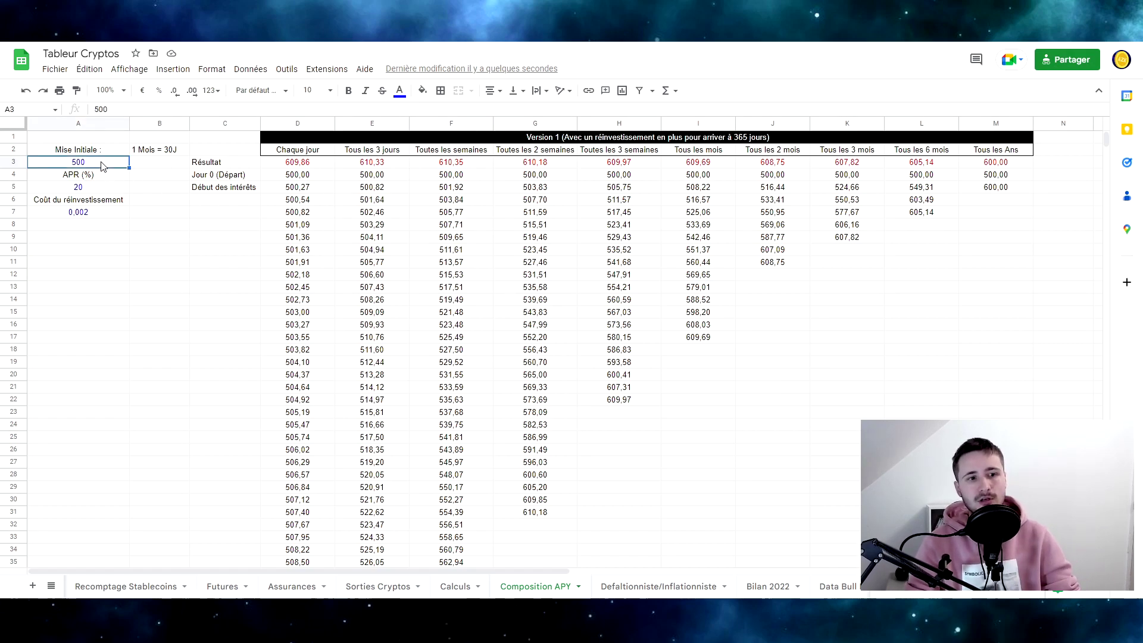
click(100, 214)
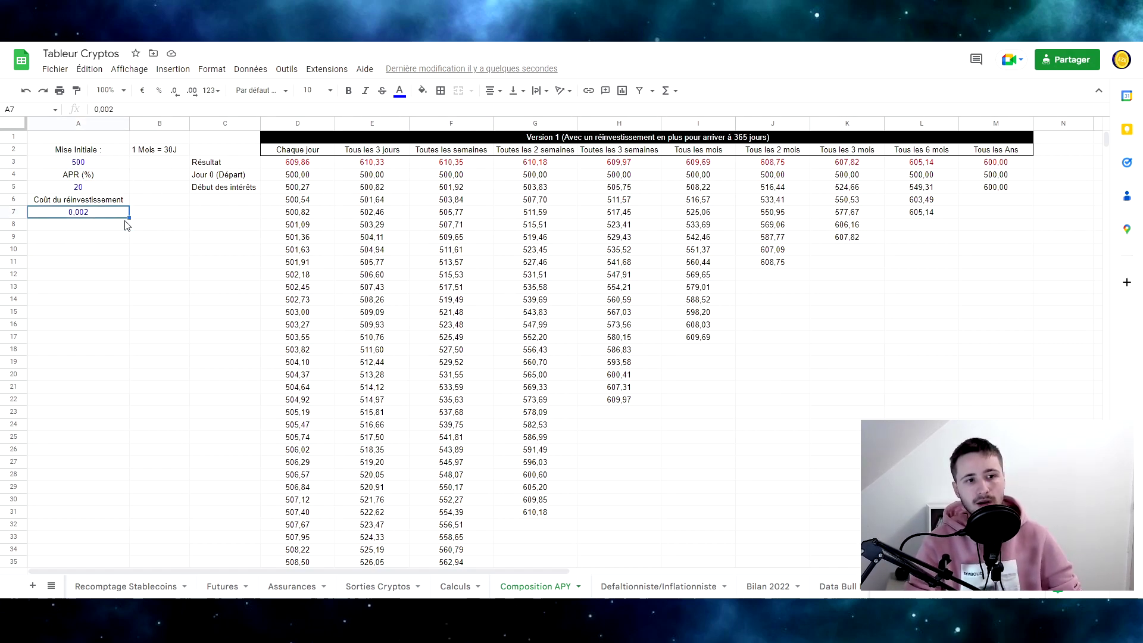
click(93, 163)
text(500000)
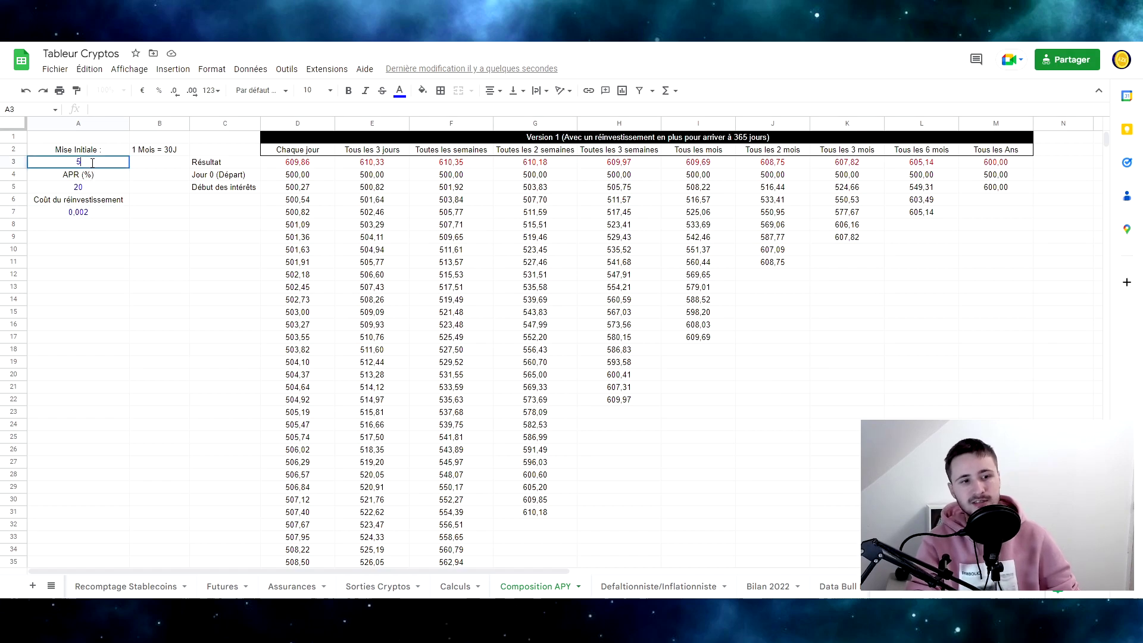
click(118, 255)
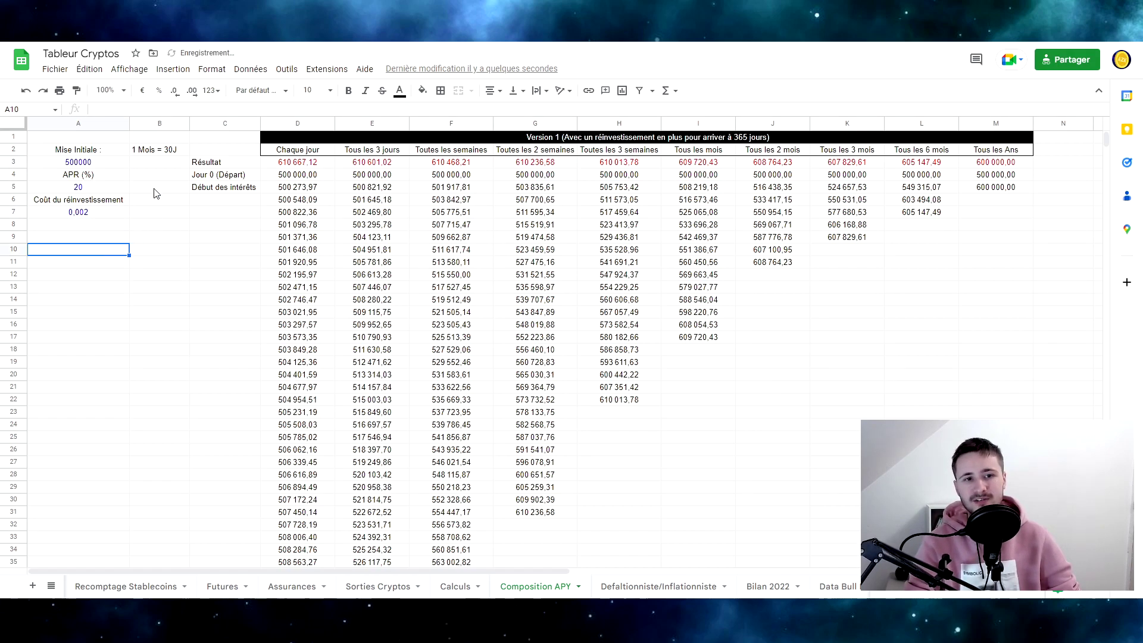
click(307, 166)
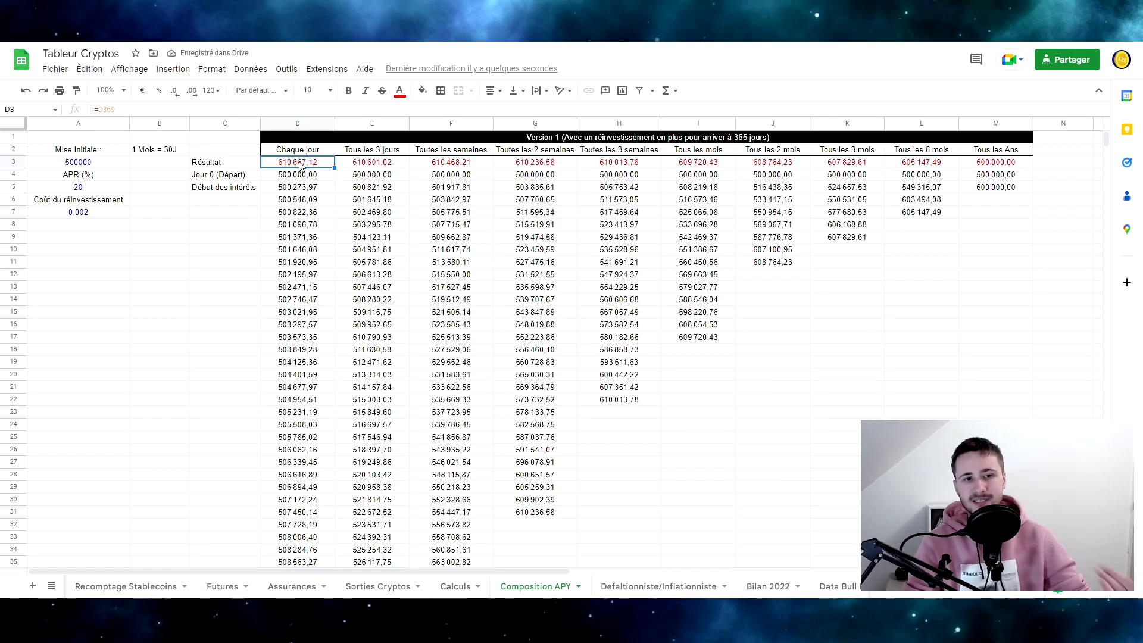
Step: Set the initial stake in A3 to 500 and the reinvestment cost in A7 to 0,02
click(103, 234)
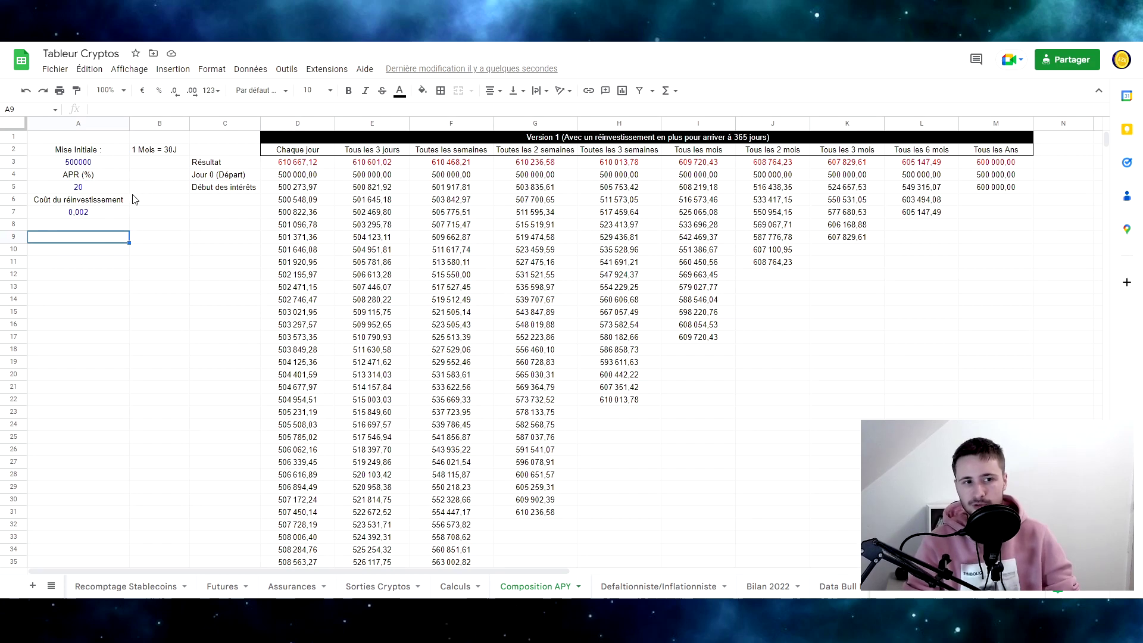
click(100, 225)
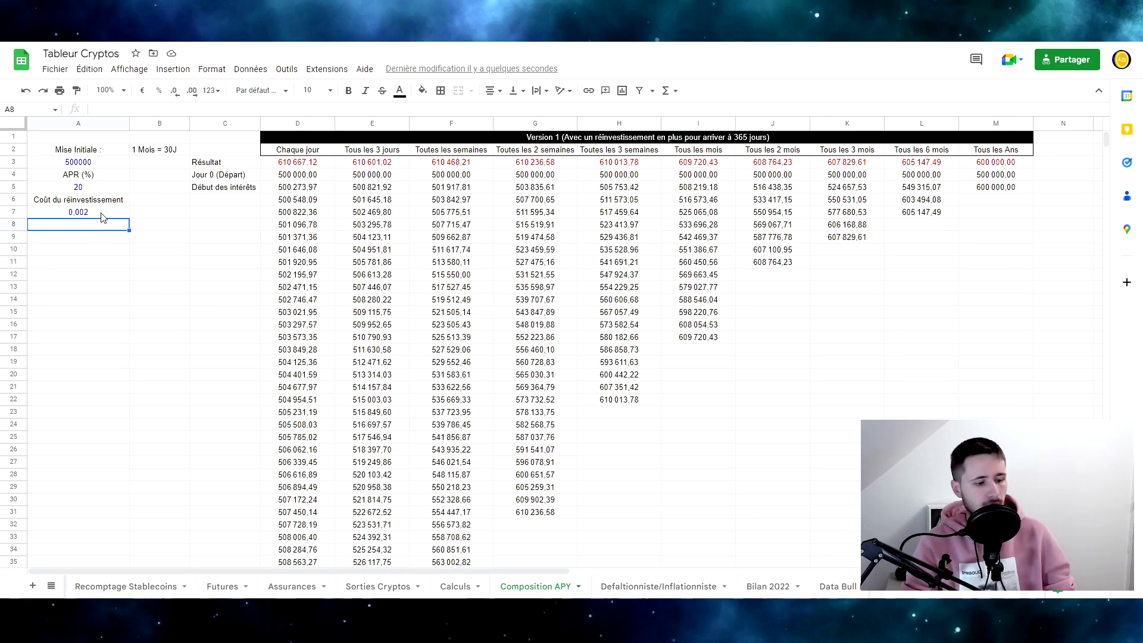
click(99, 161)
text(500)
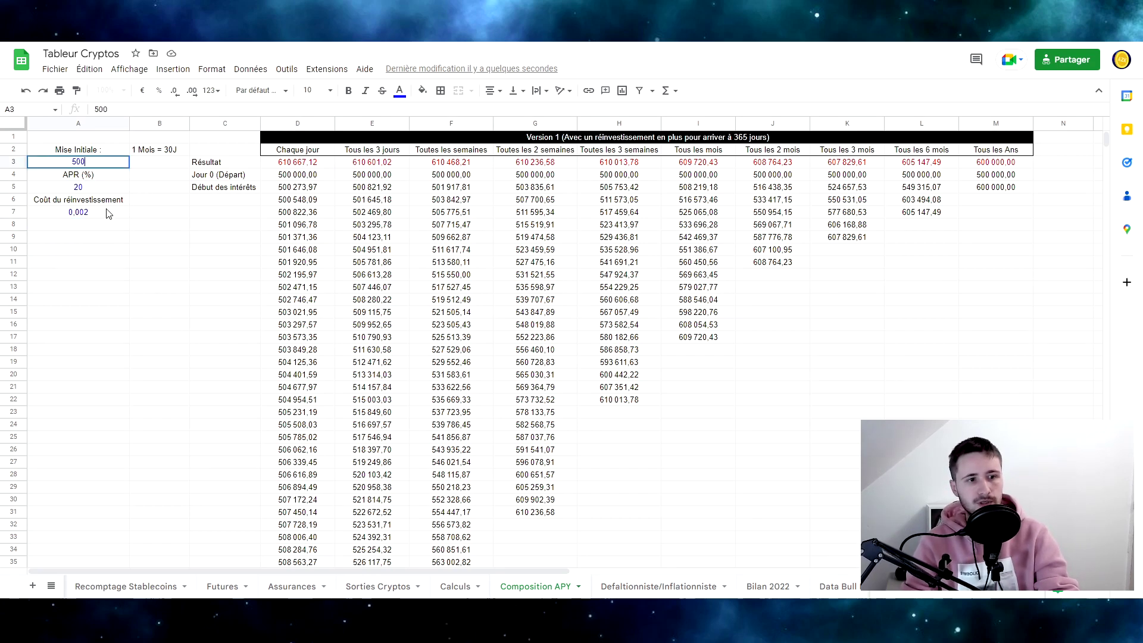
click(102, 214)
text(0,02)
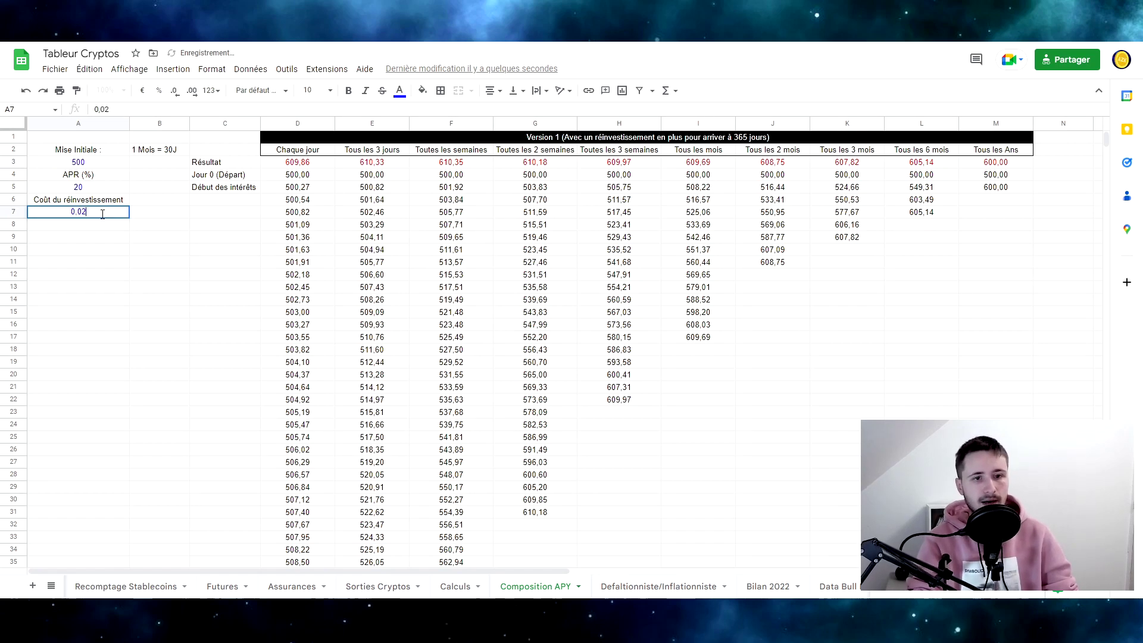
key(Up)
key(Up)
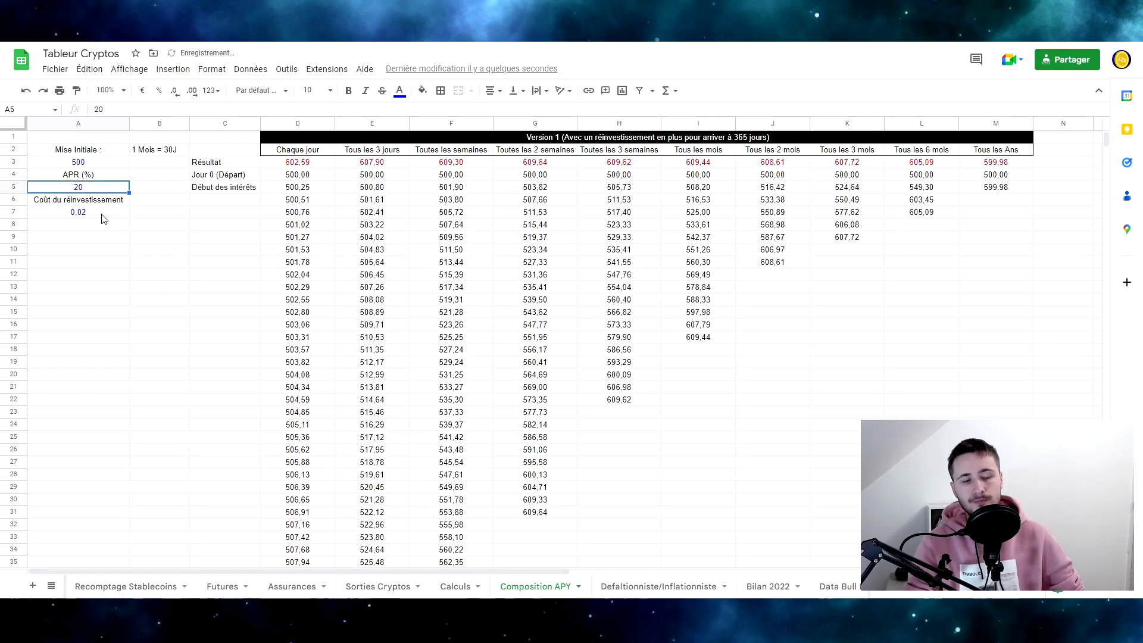
Step: Review the initial stake in A3 together with the reinvestment cost in A7
click(100, 165)
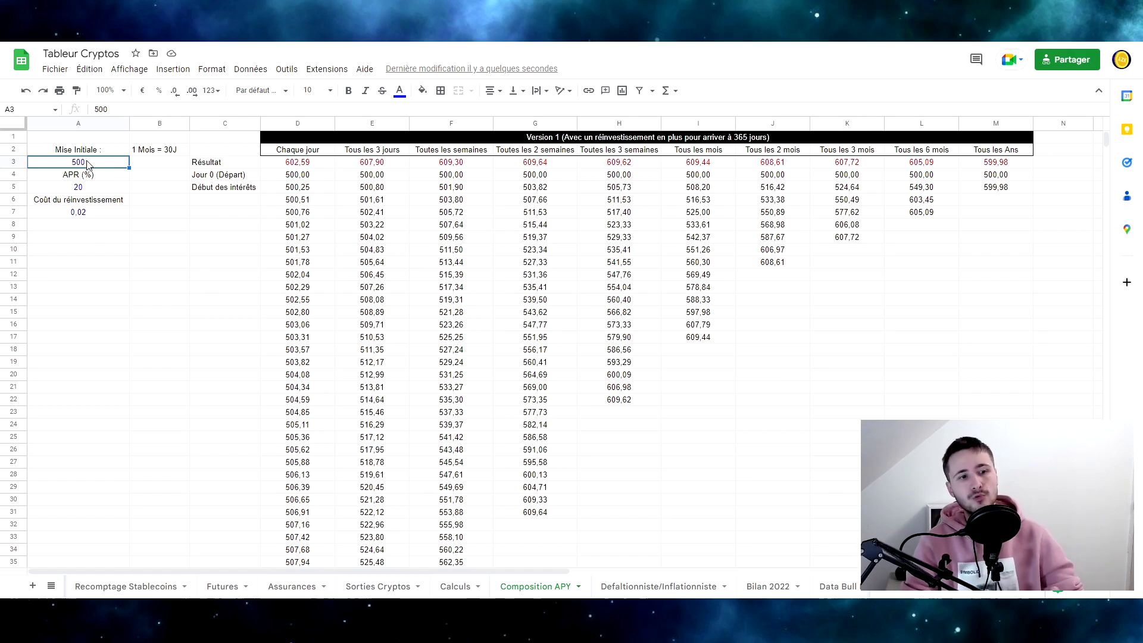
click(80, 212)
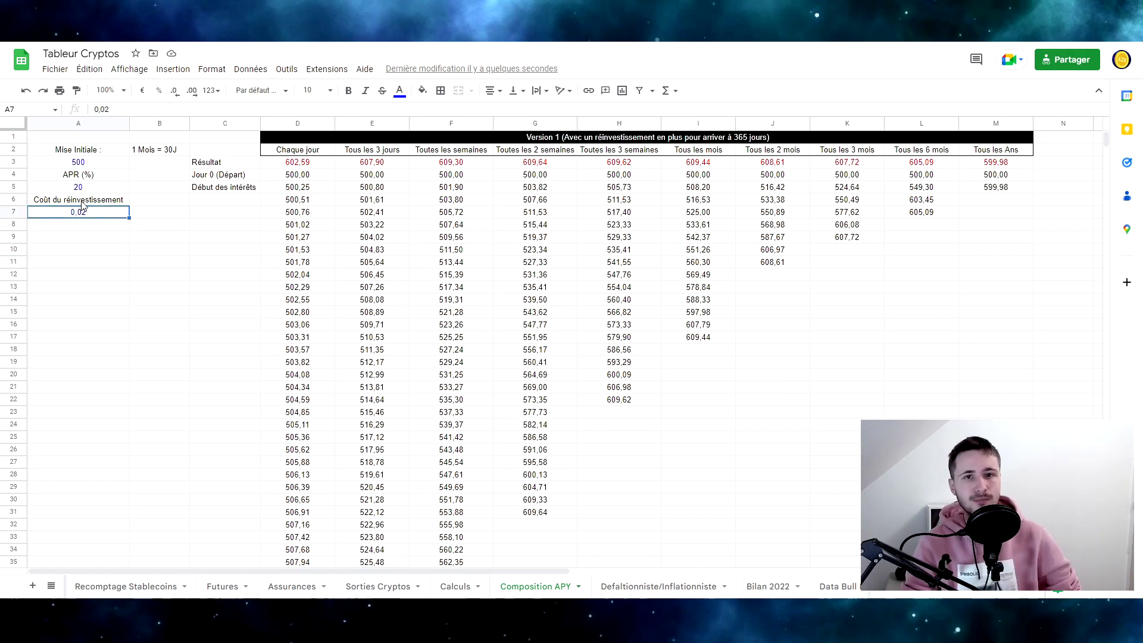
click(100, 164)
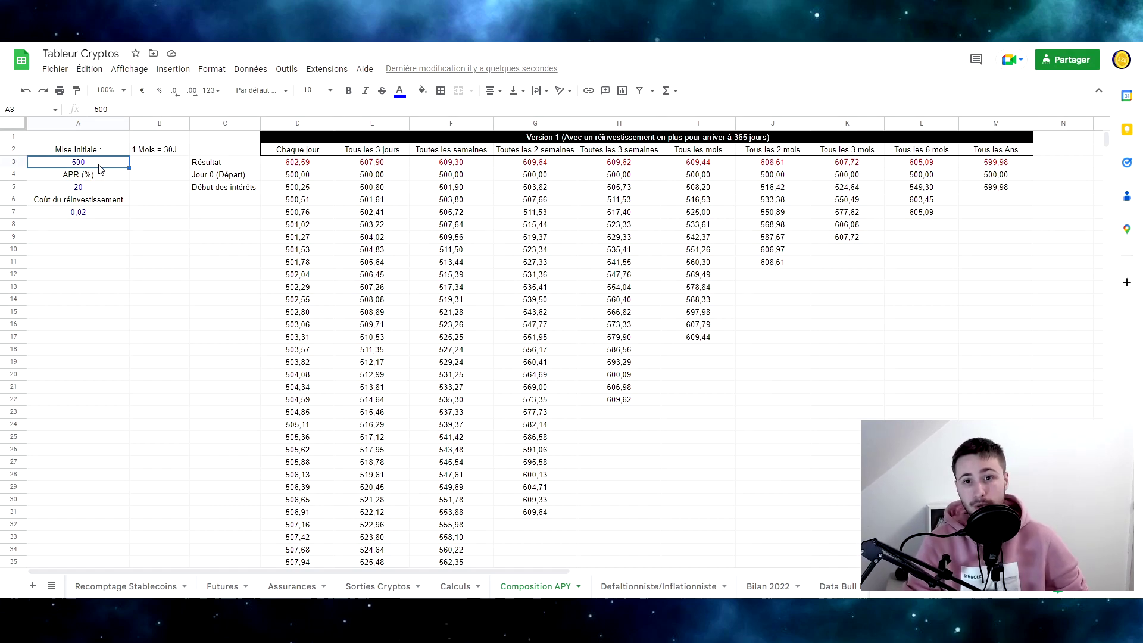
click(108, 217)
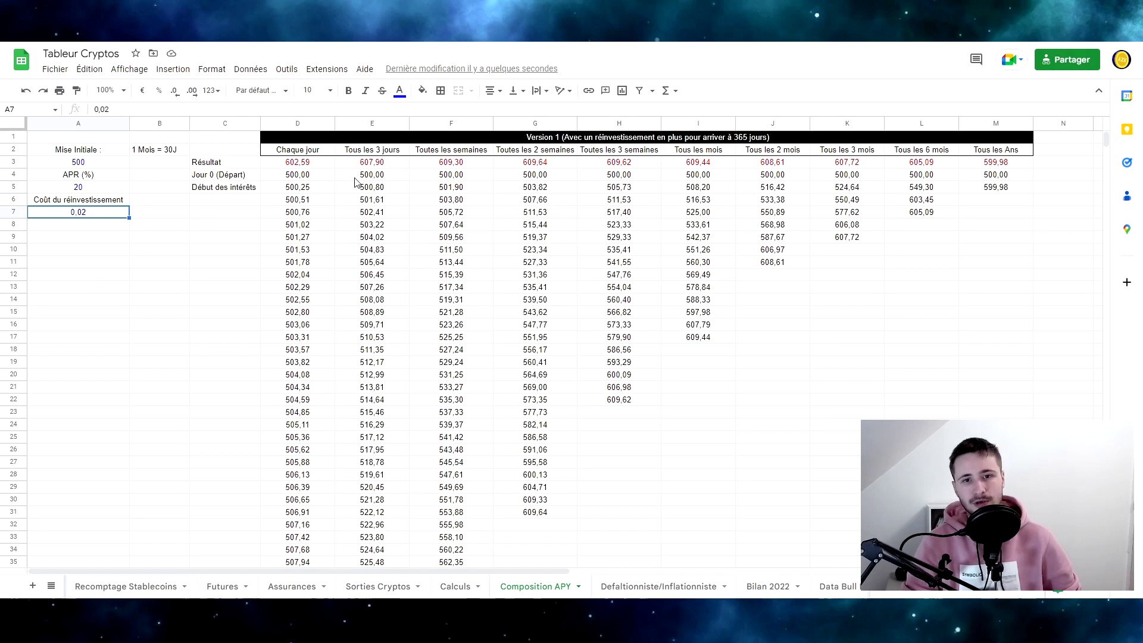
Step: Select the frequency headings I2:L2, from "Tous les mois" to "Tous les 6 mois"
click(373, 255)
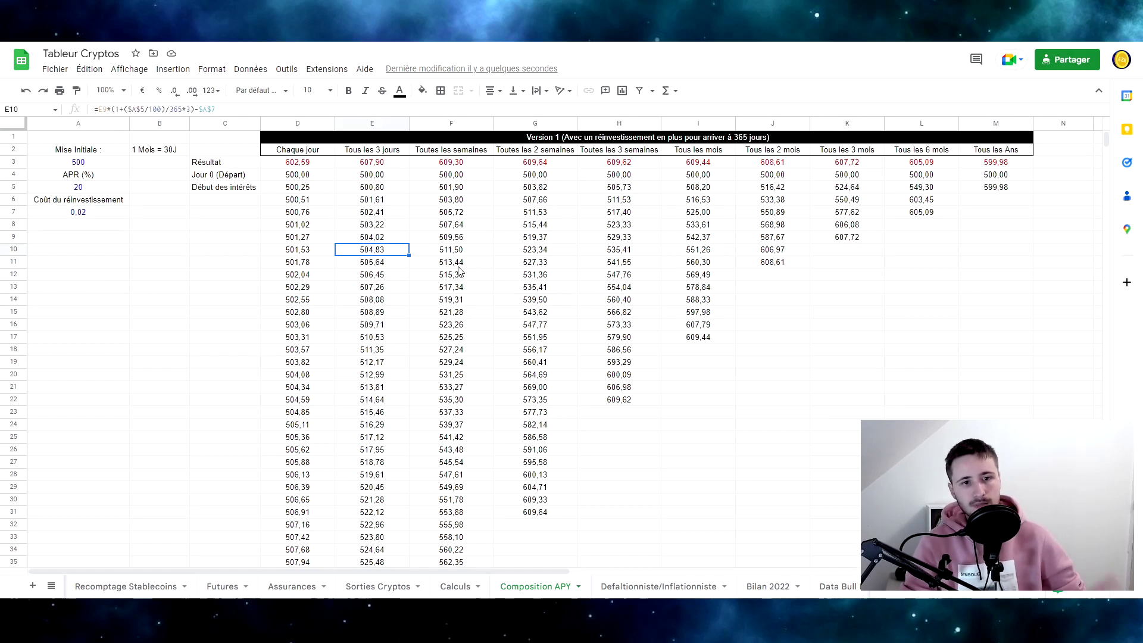
click(203, 250)
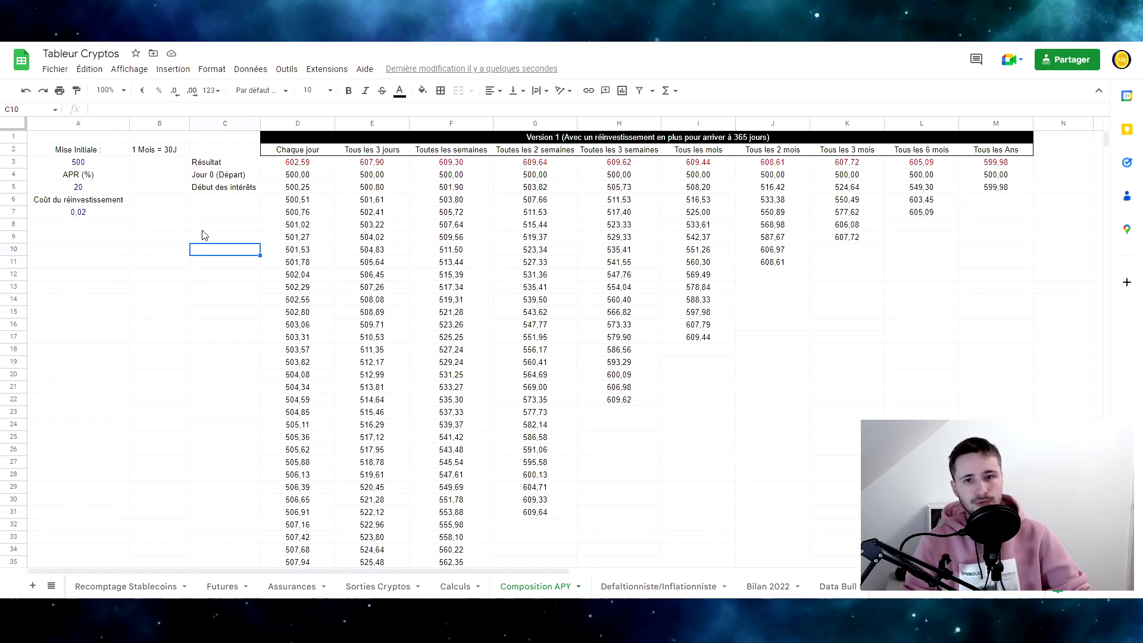
drag(700, 150, 926, 152)
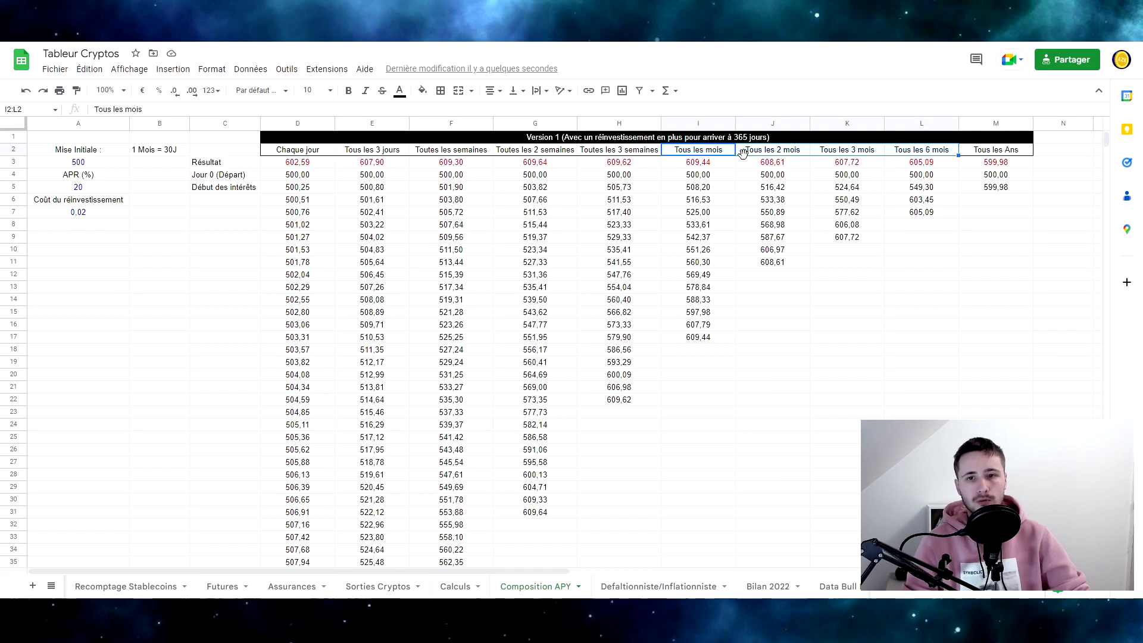
Step: Examine the 30-day month assumption in B2, the Version 1 heading, and the monthly column down to its final reinvestments in I16 and I17
click(152, 154)
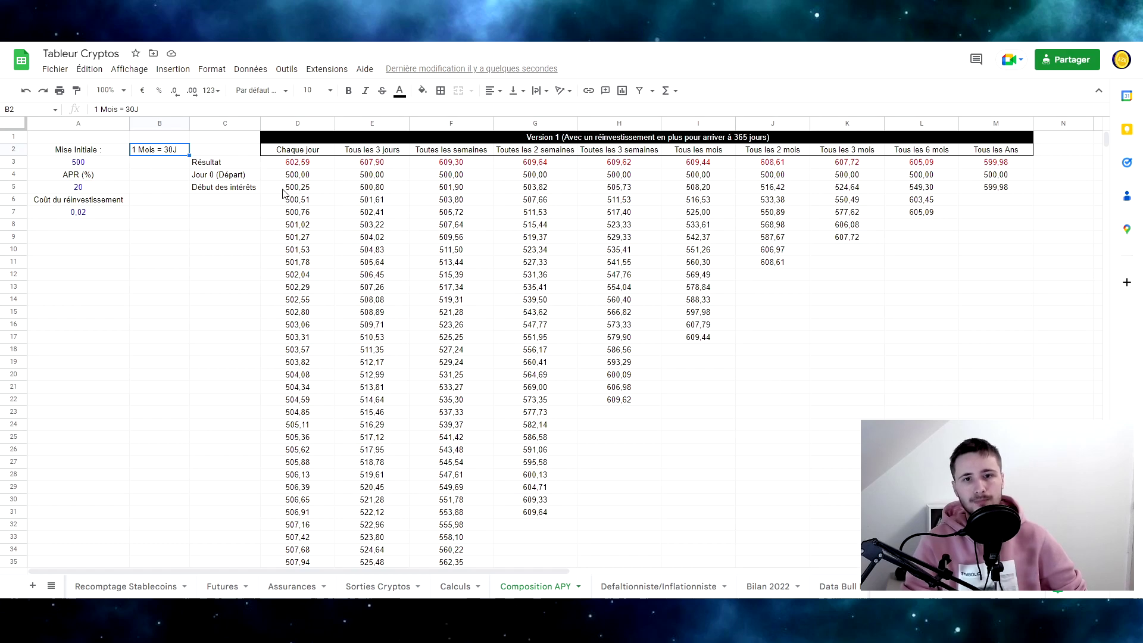
click(579, 139)
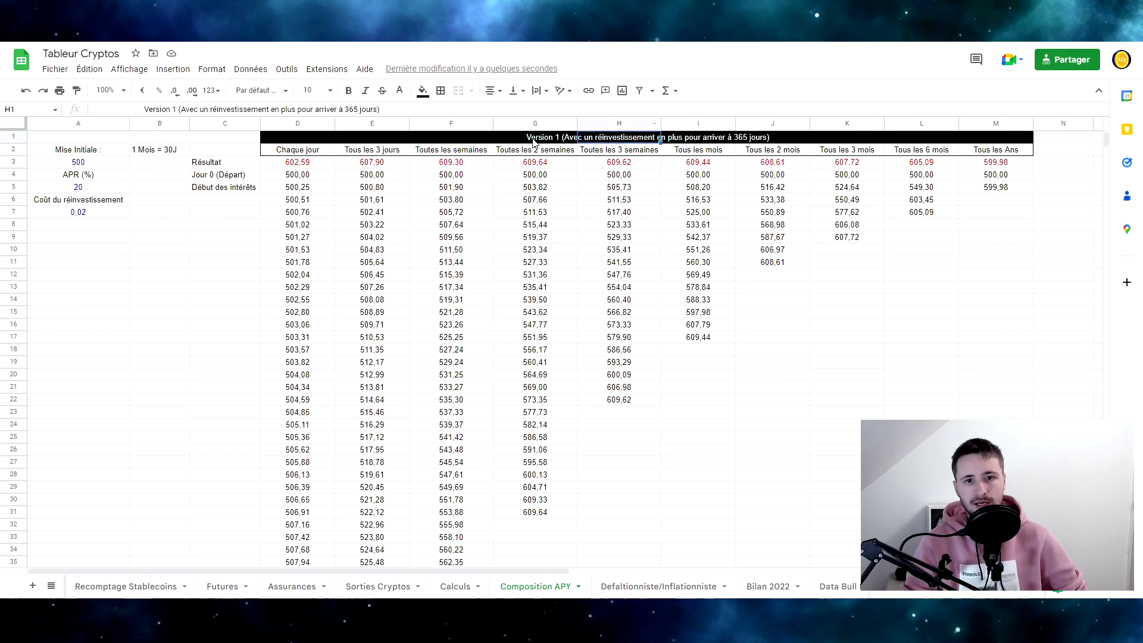
drag(504, 575, 576, 576)
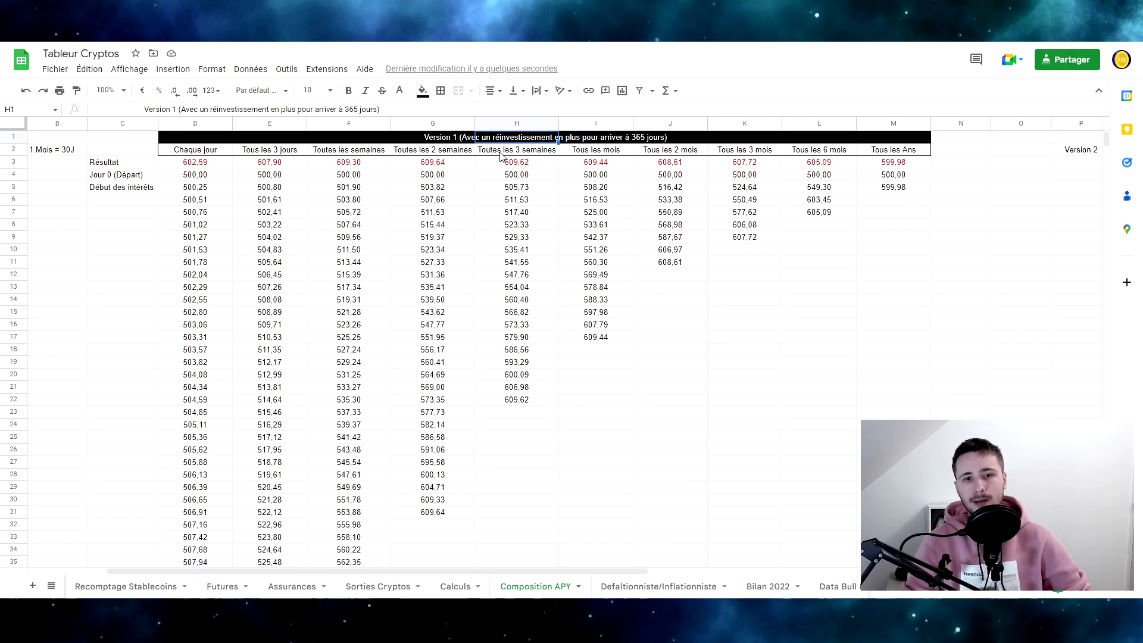
click(607, 153)
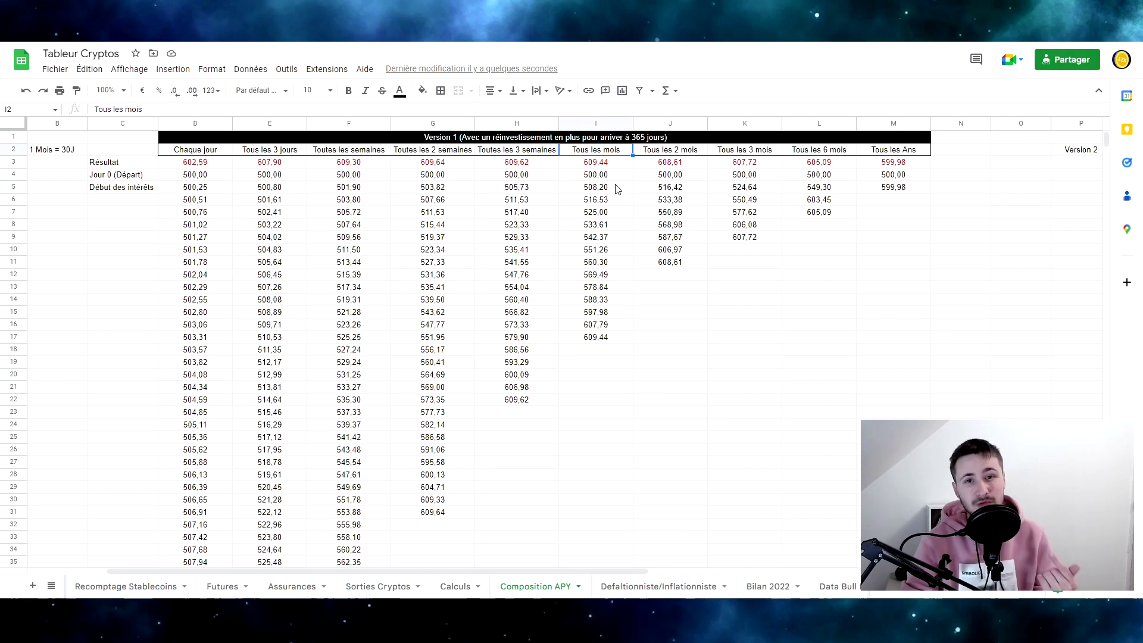
click(70, 154)
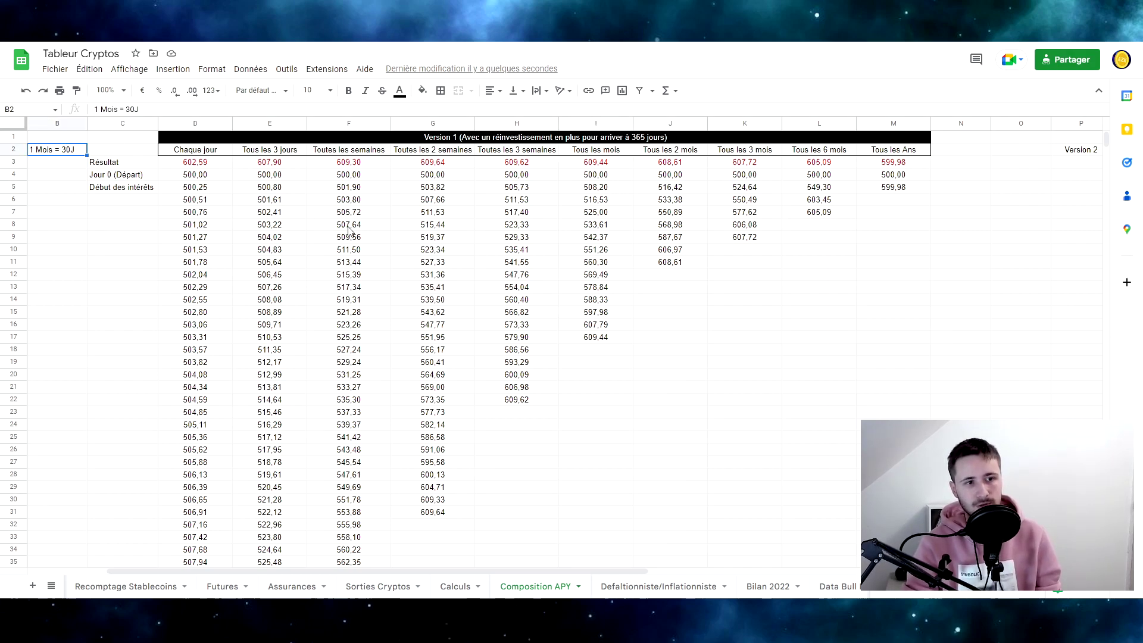
click(619, 325)
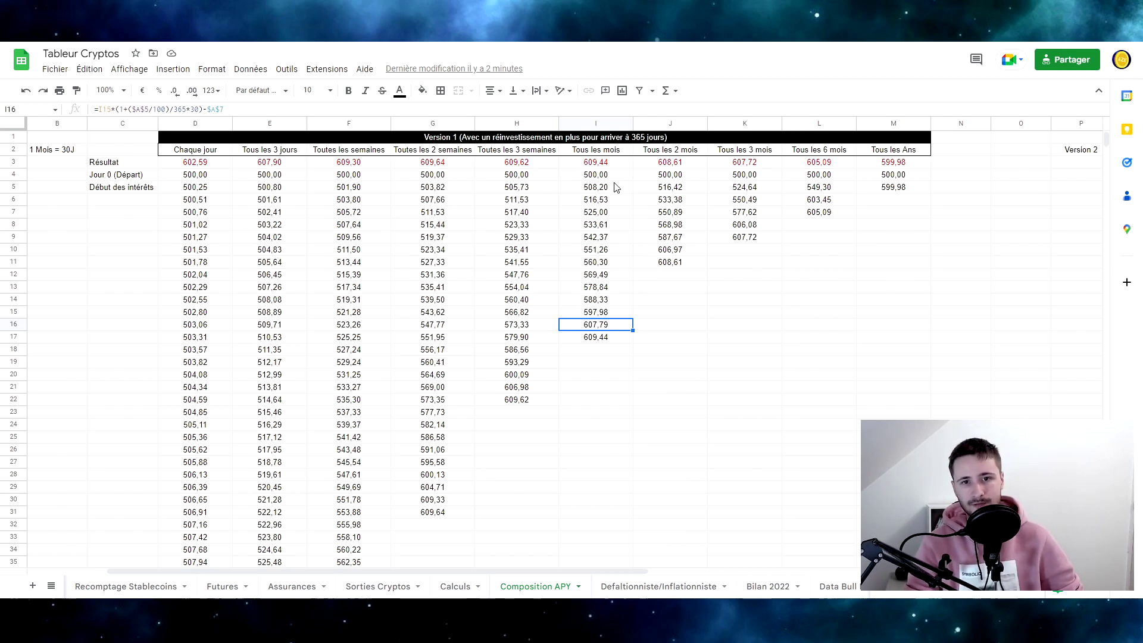
drag(617, 187, 621, 329)
click(619, 340)
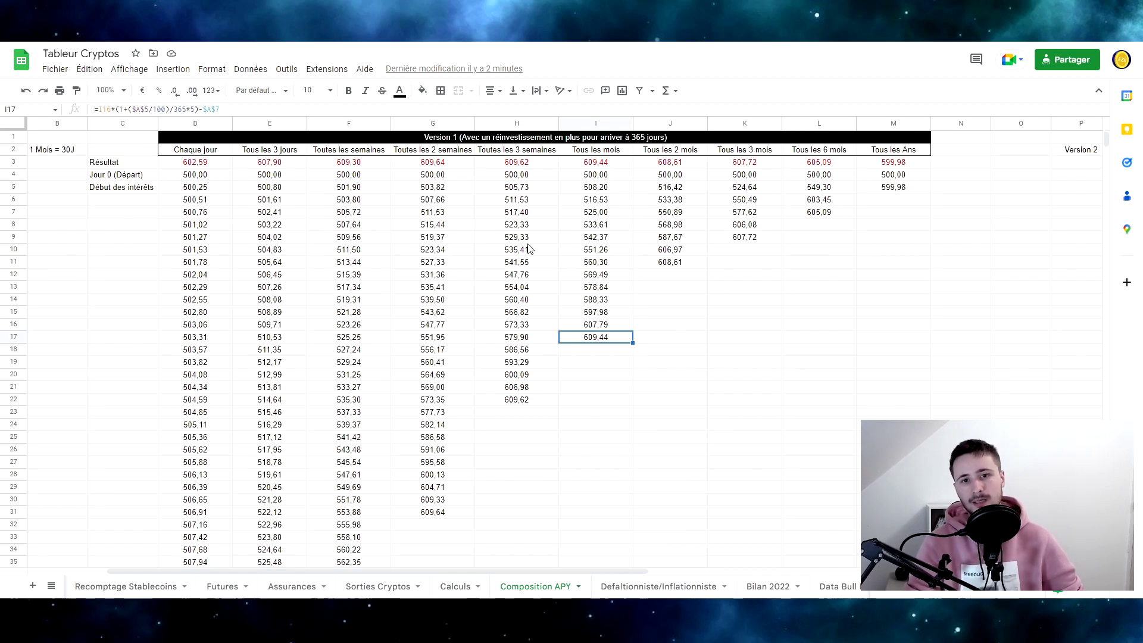
Step: Set the initial stake in A3 to 5000 and check the Version 1 monthly result in I3
drag(469, 569, 391, 568)
click(91, 164)
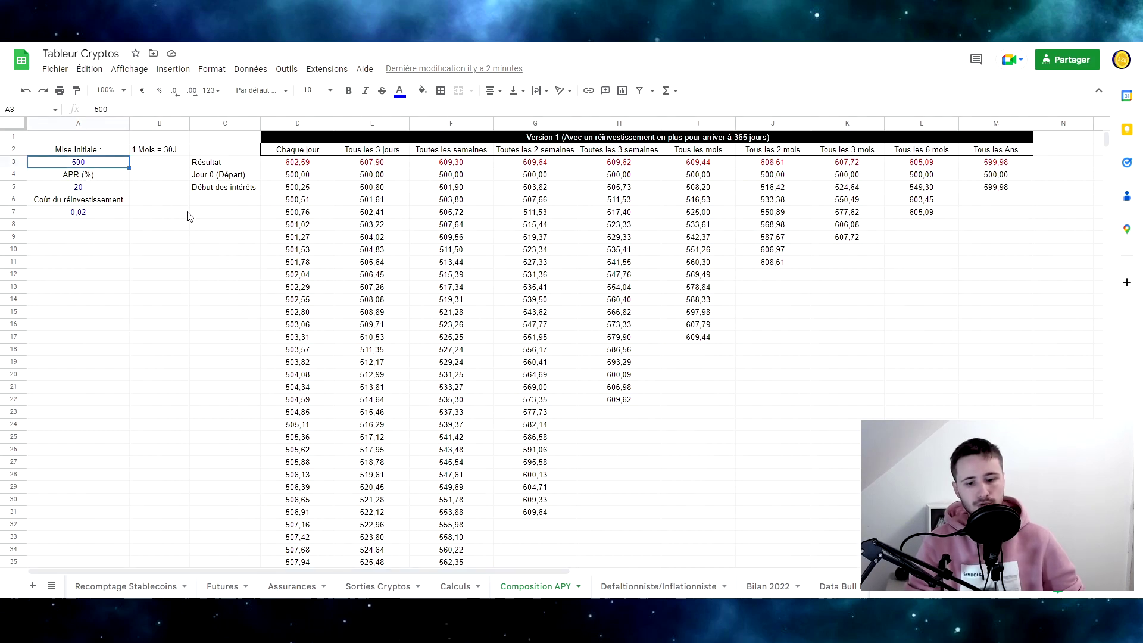
text(5000)
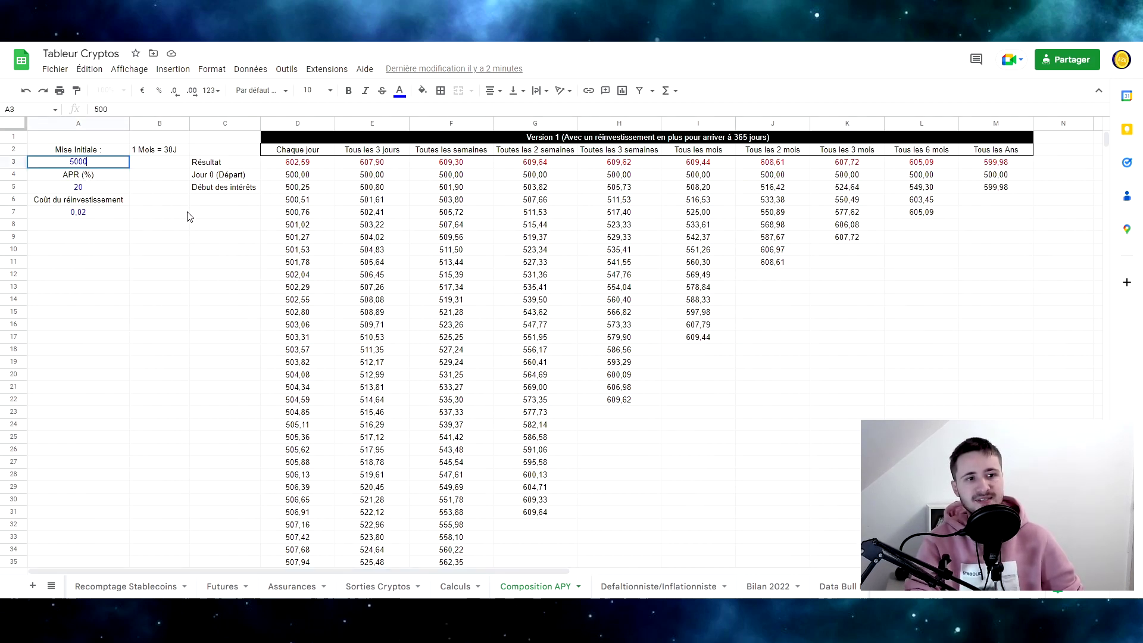
key(Return)
key(Up)
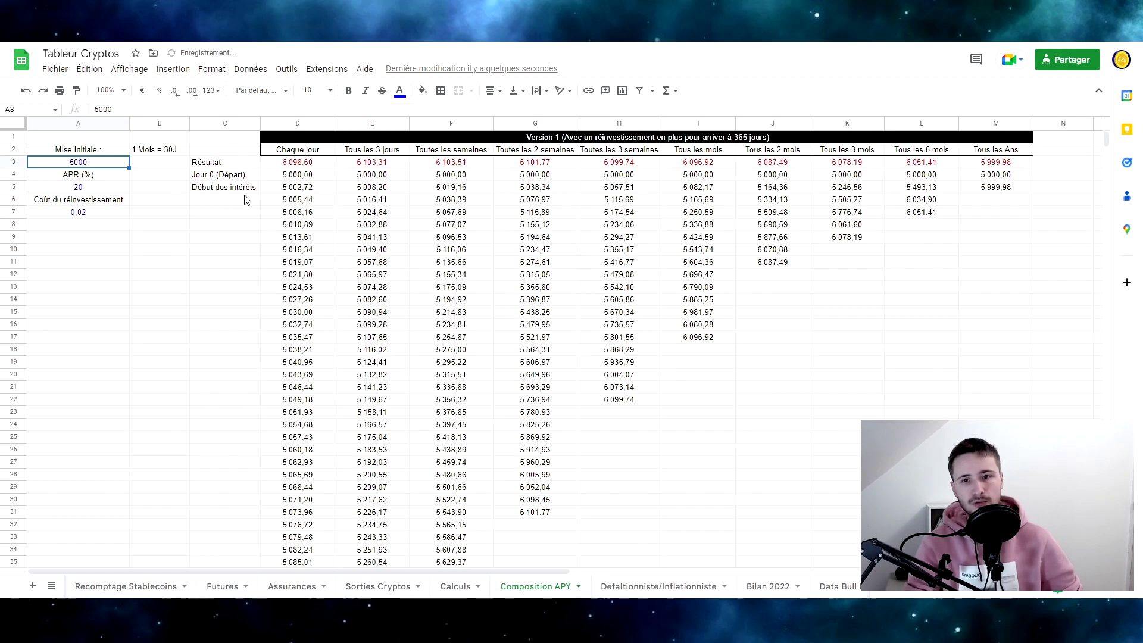
click(709, 165)
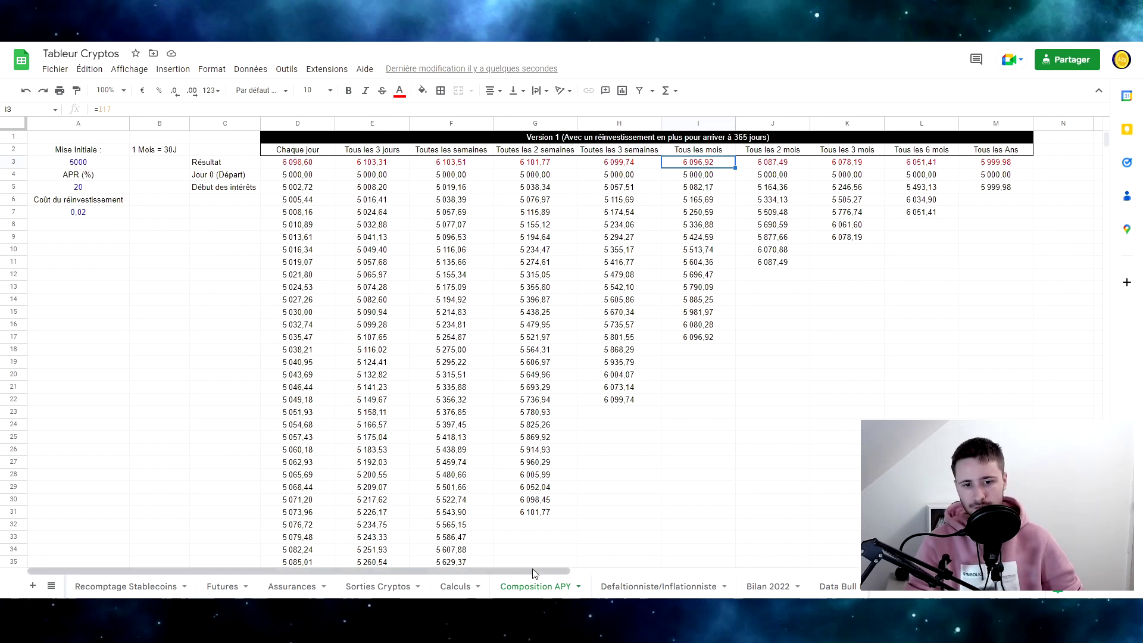
Step: Check the Version 2 monthly result in U3 and the last two reinvestment formulas in U15 and U16
drag(536, 571, 1022, 565)
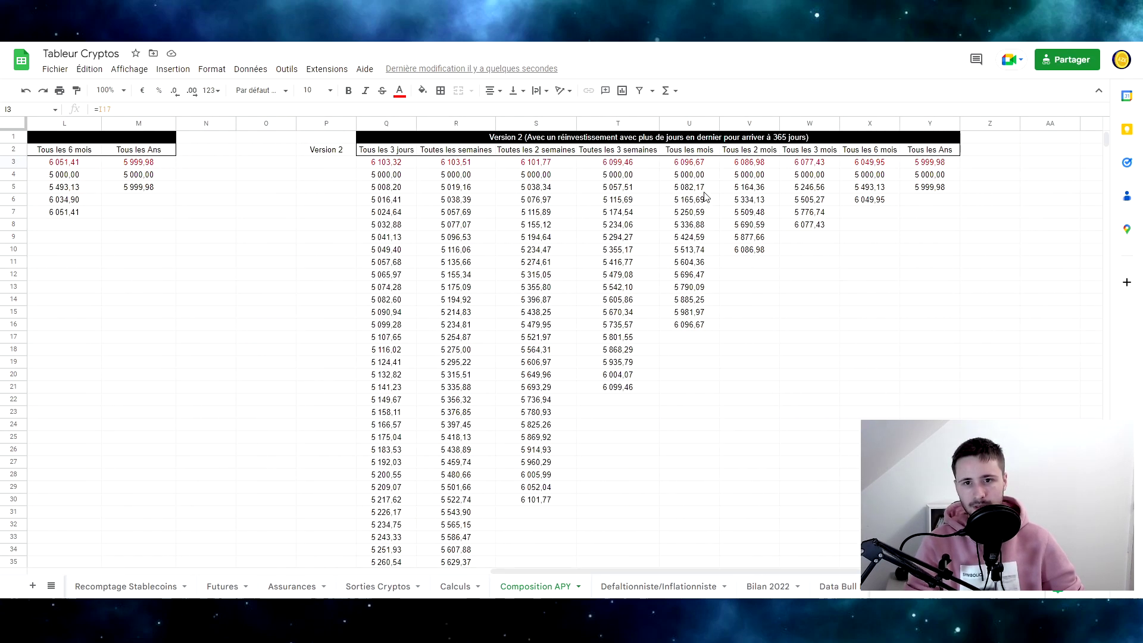
click(696, 164)
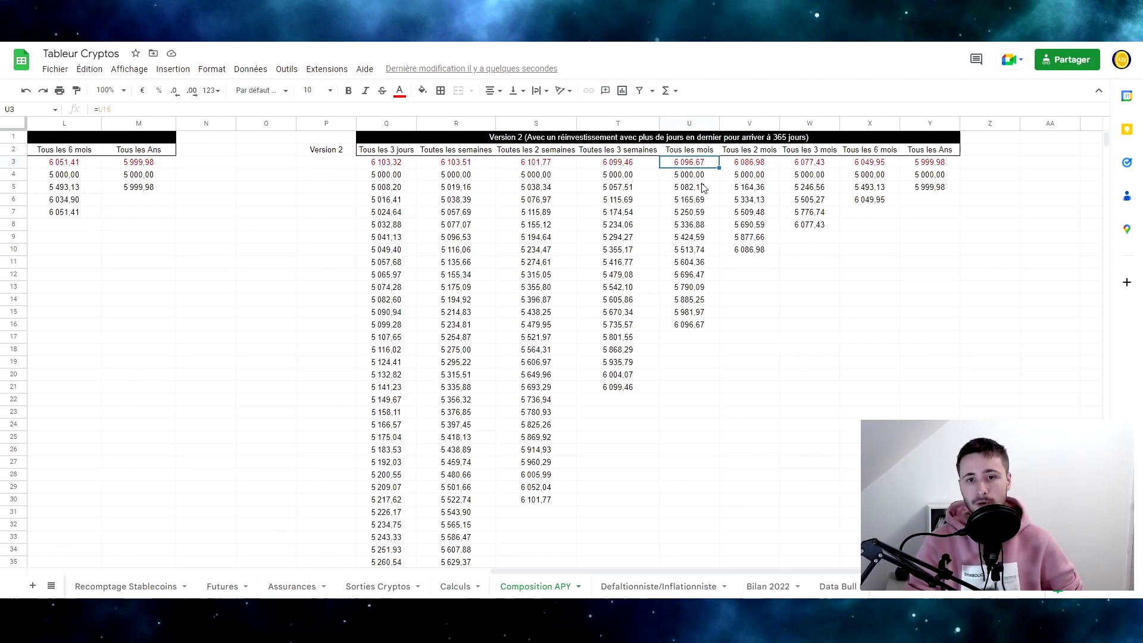
click(695, 314)
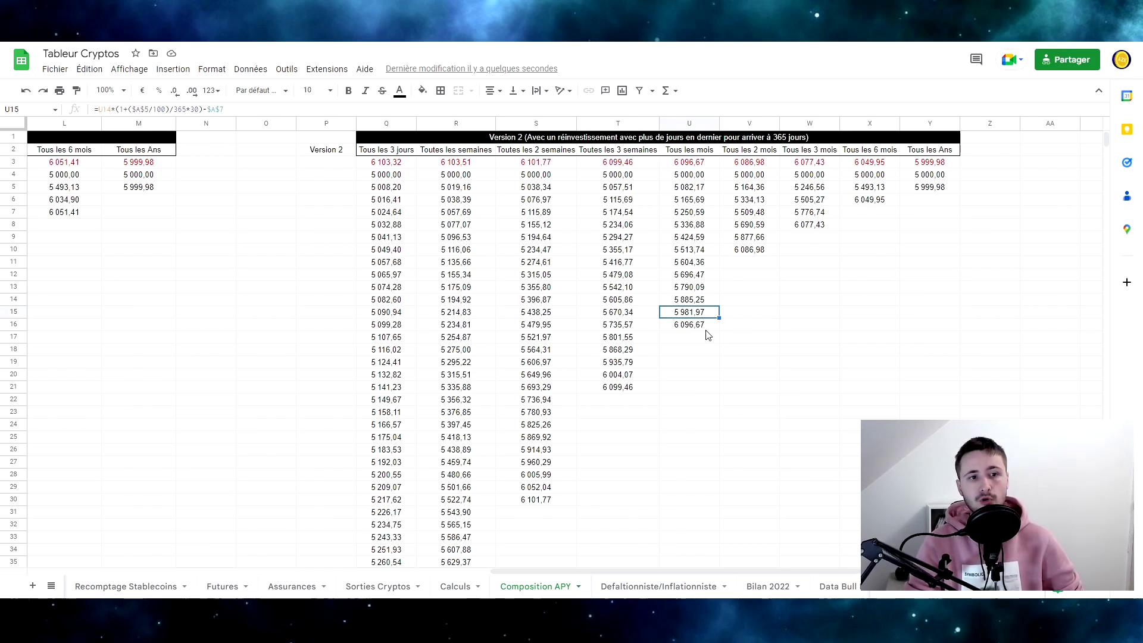
click(705, 326)
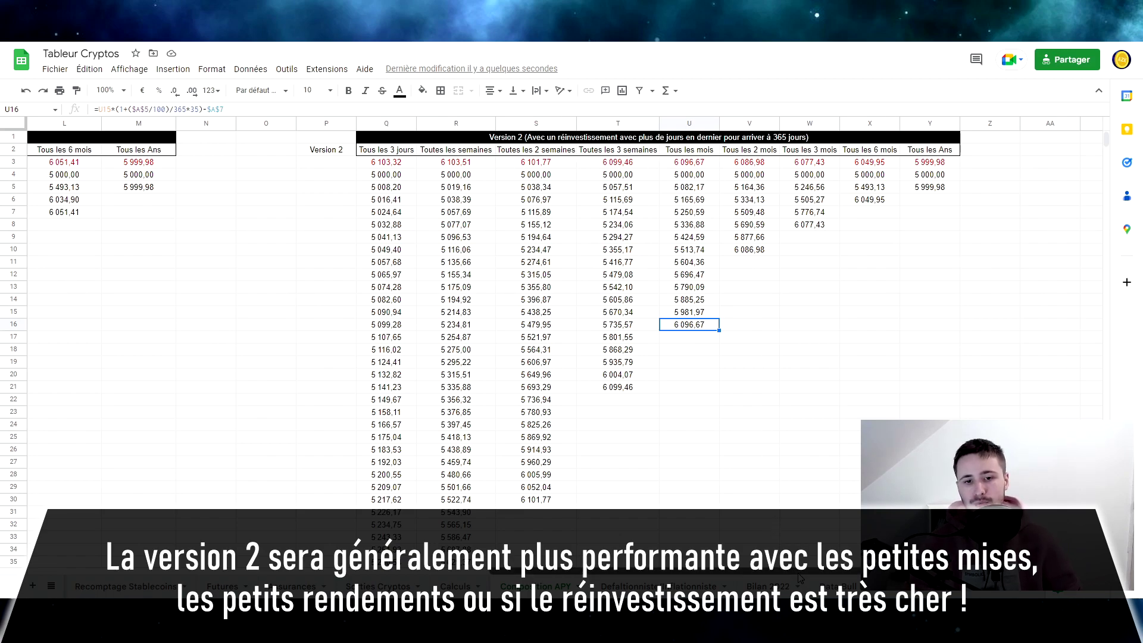
Step: Set the initial stake in A3 to 50
scroll(368, 393, left, 3)
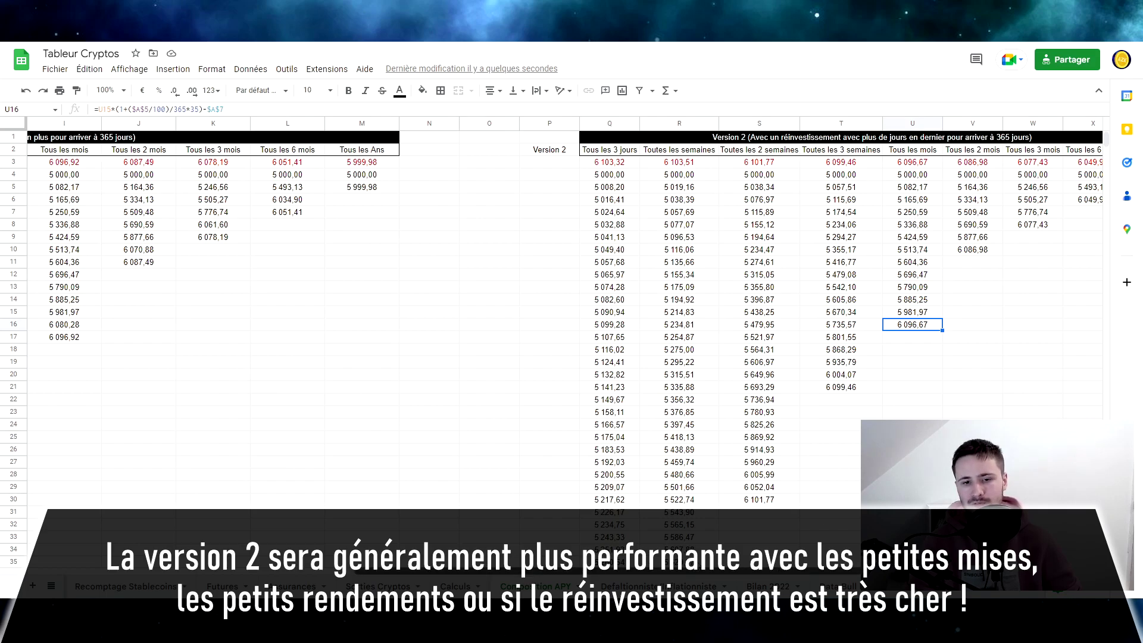
scroll(780, 571, left, 5)
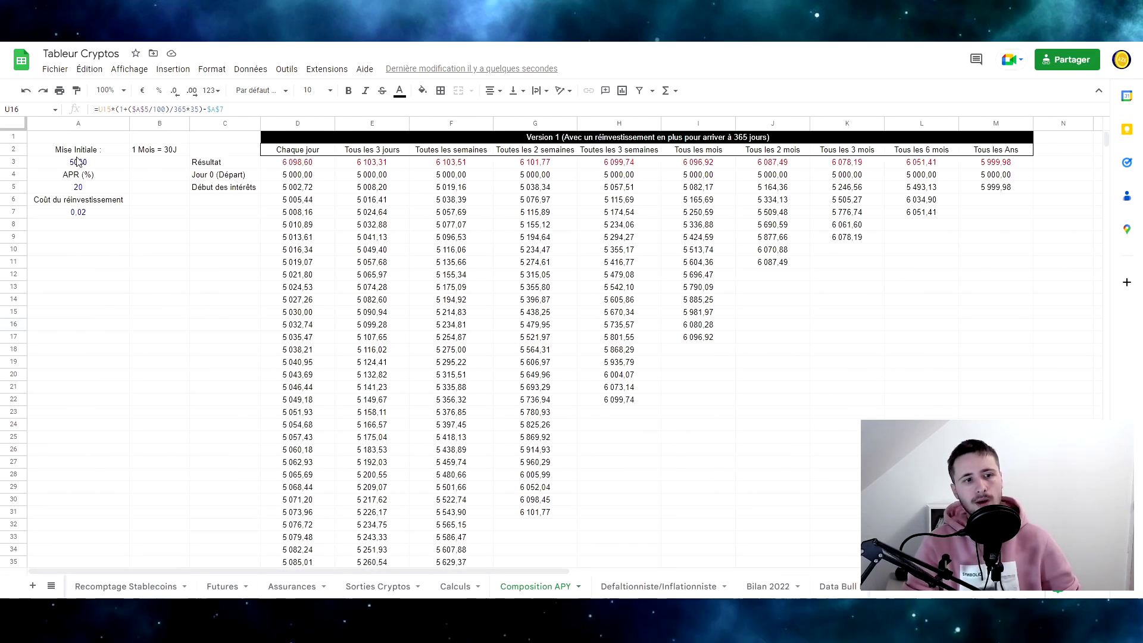
click(79, 163)
text(50)
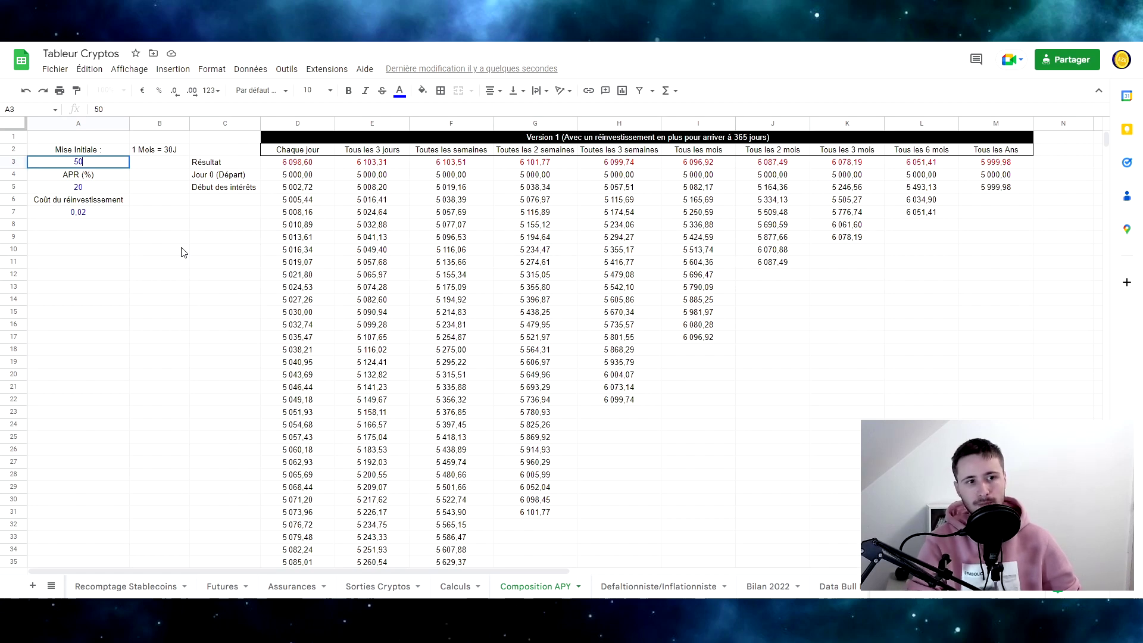
key(Return)
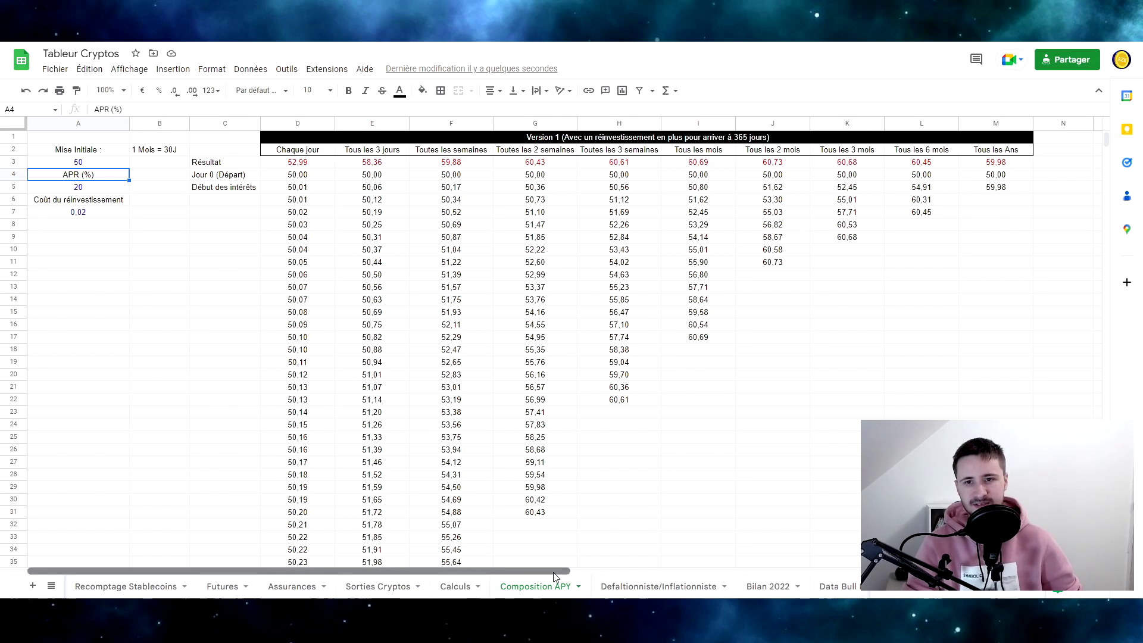
Step: Compare the monthly result of Version 2 in U3 with that of Version 1 in I3
drag(573, 571, 952, 226)
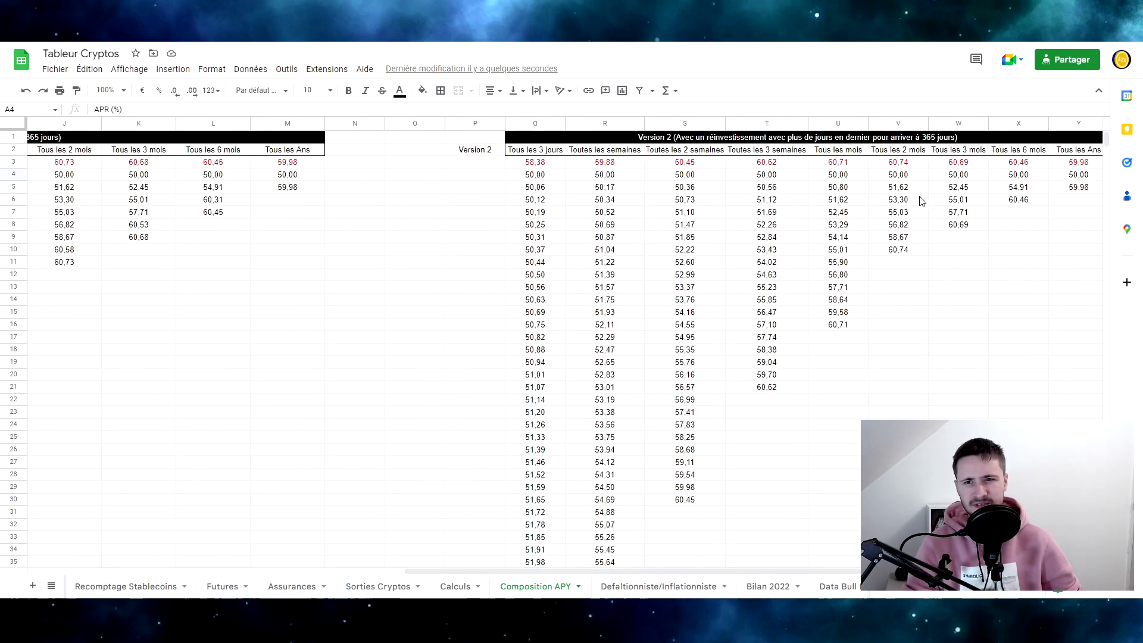
click(844, 169)
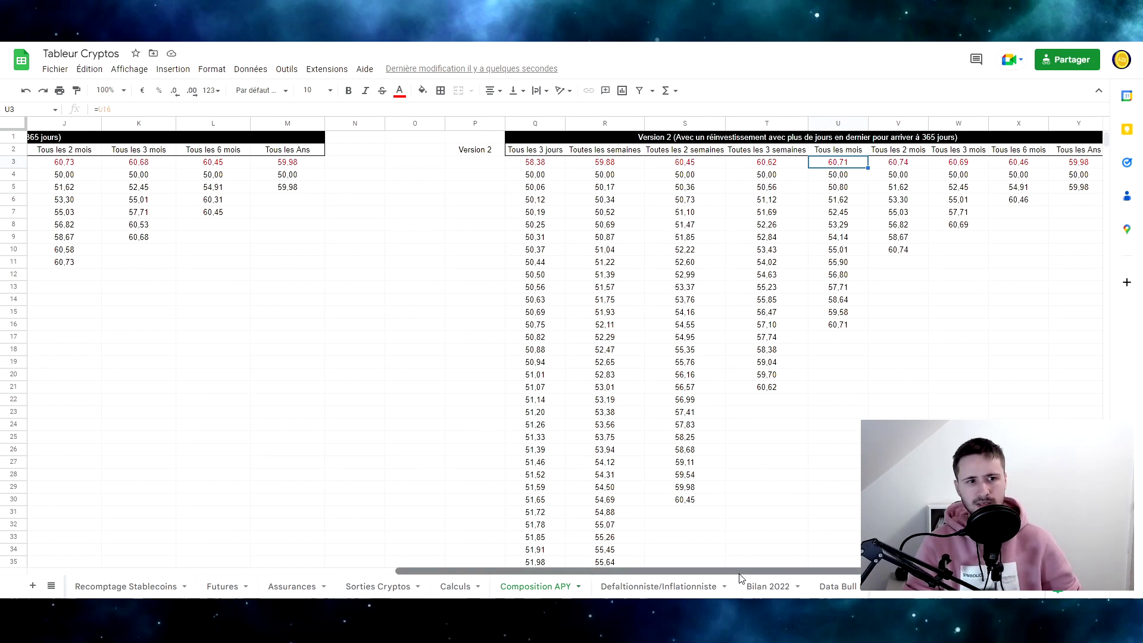
drag(741, 573, 706, 573)
click(67, 170)
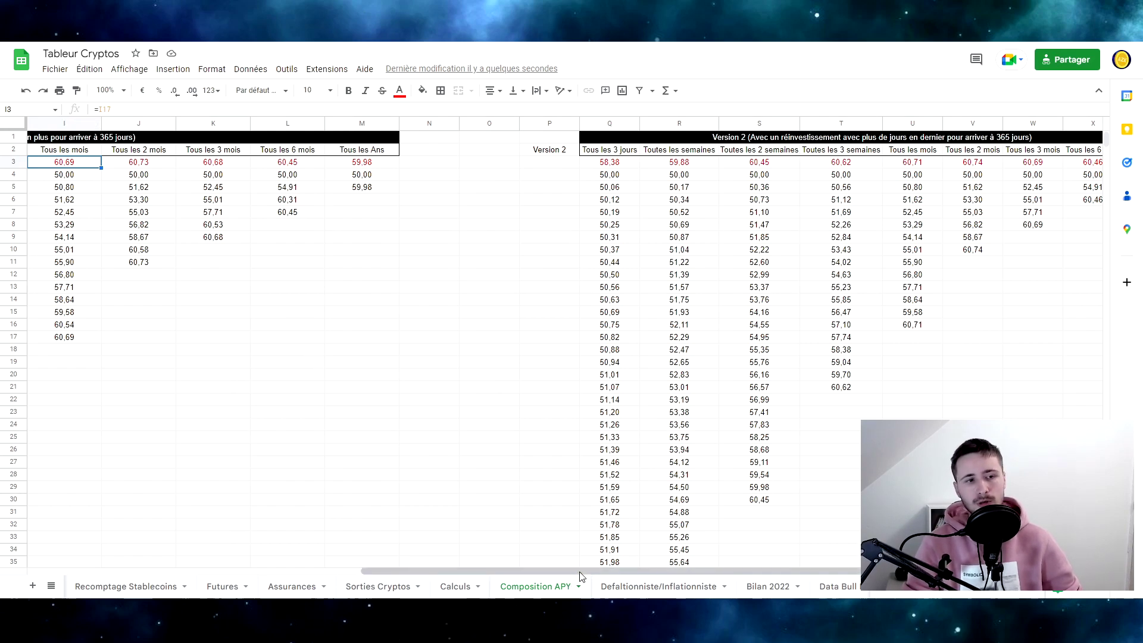
Step: Check the reinvestment cost in A7 and set the initial stake in A3 to 500
drag(581, 573, 169, 549)
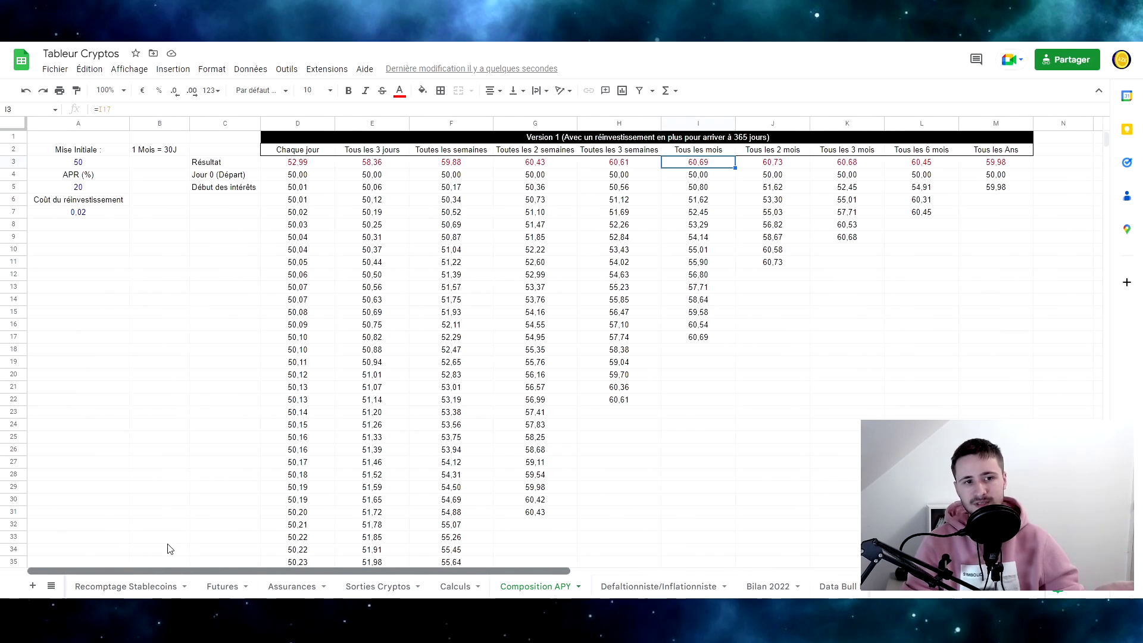
click(96, 212)
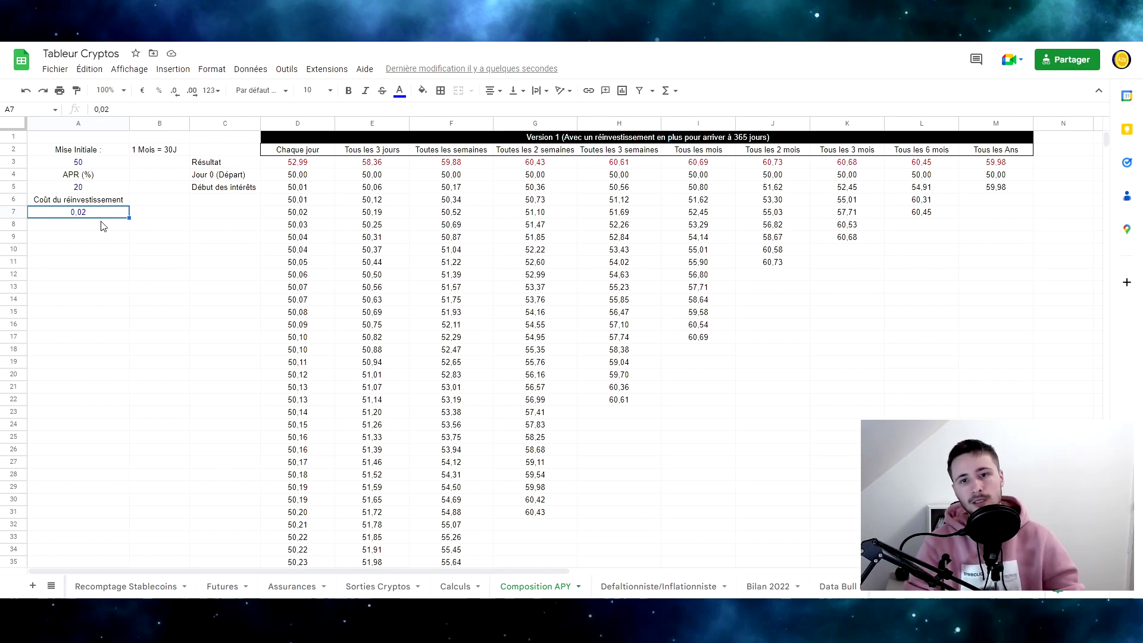
click(98, 168)
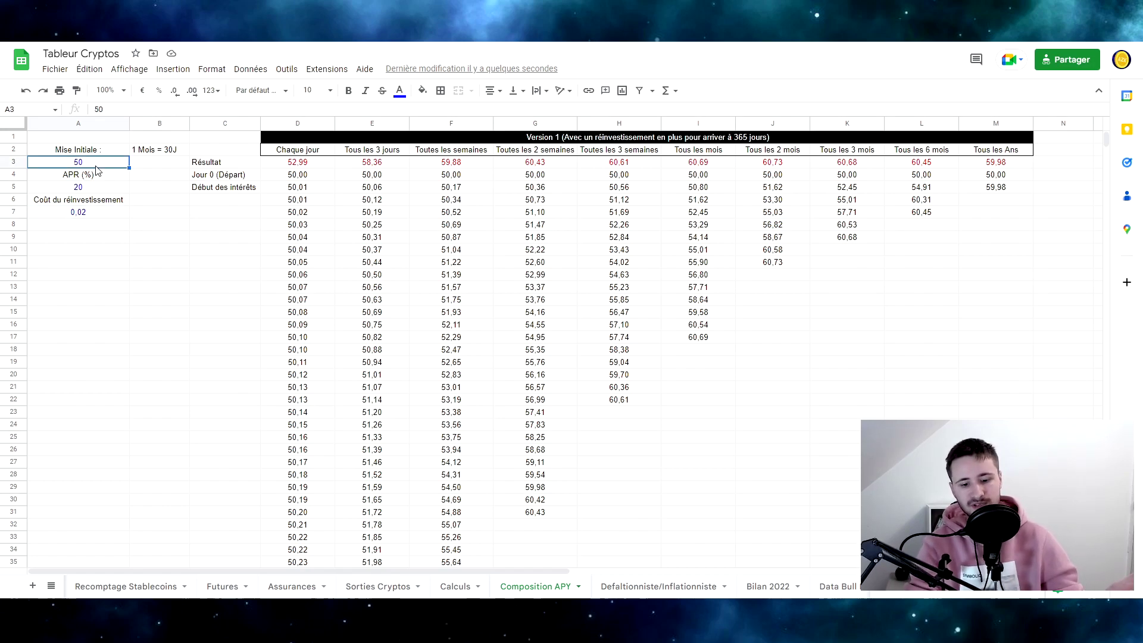
text(500)
key(Return)
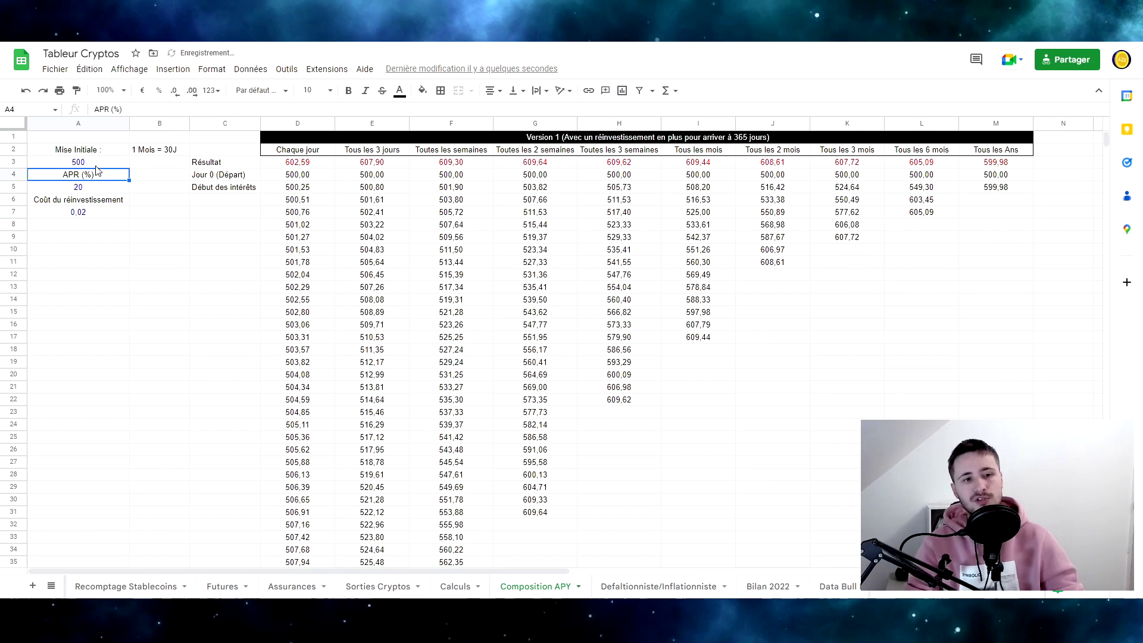
click(98, 249)
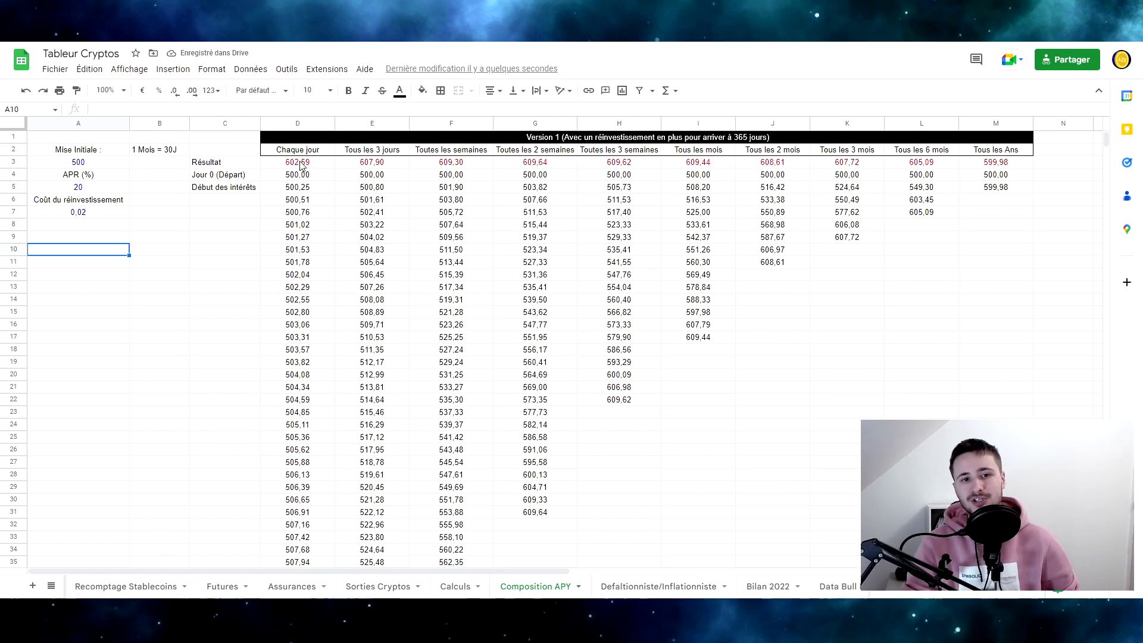
Step: Review the short reinvestment frequencies in D2:F2 against the longer ones in G2:L2, from "Toutes les 2 semaines" to "Tous les 6 mois"
click(321, 150)
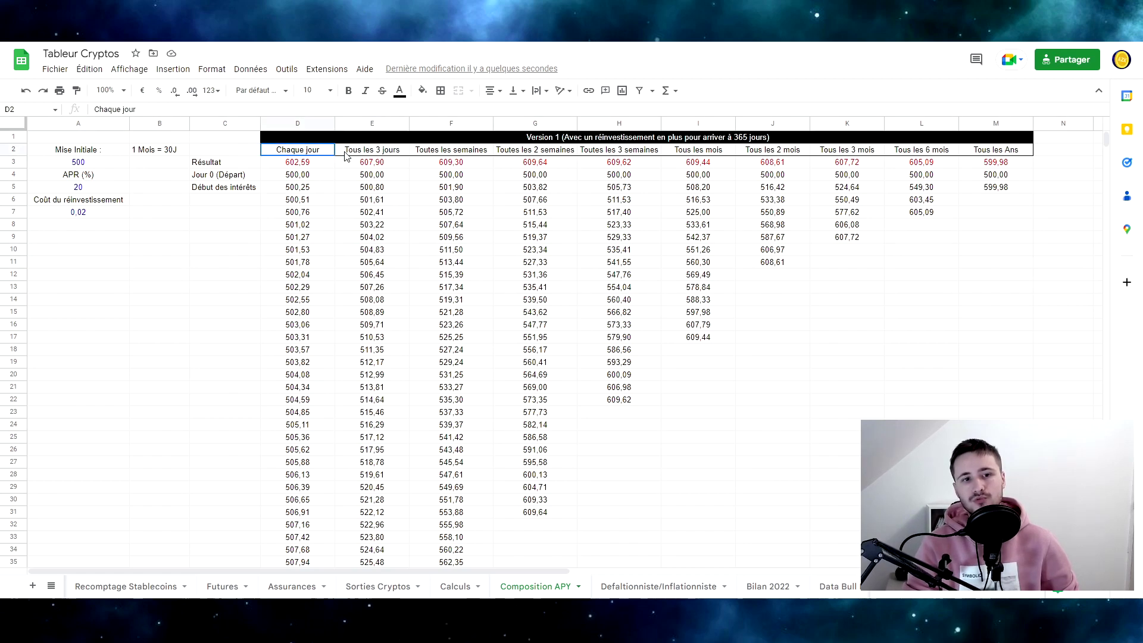
shift+click(367, 152)
click(474, 151)
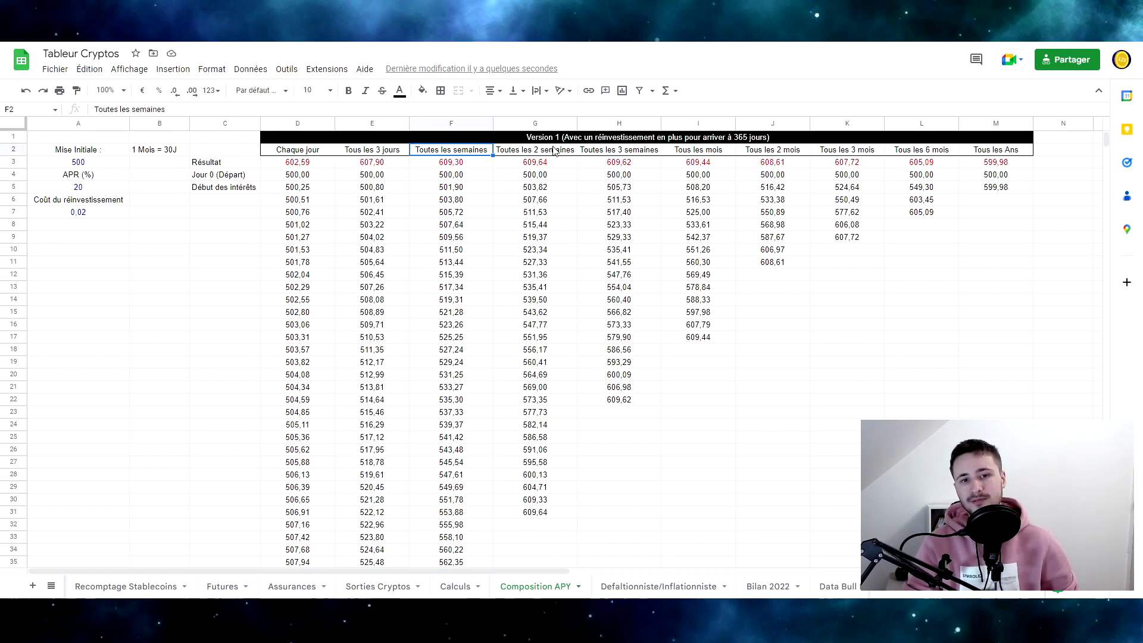
click(556, 150)
click(465, 152)
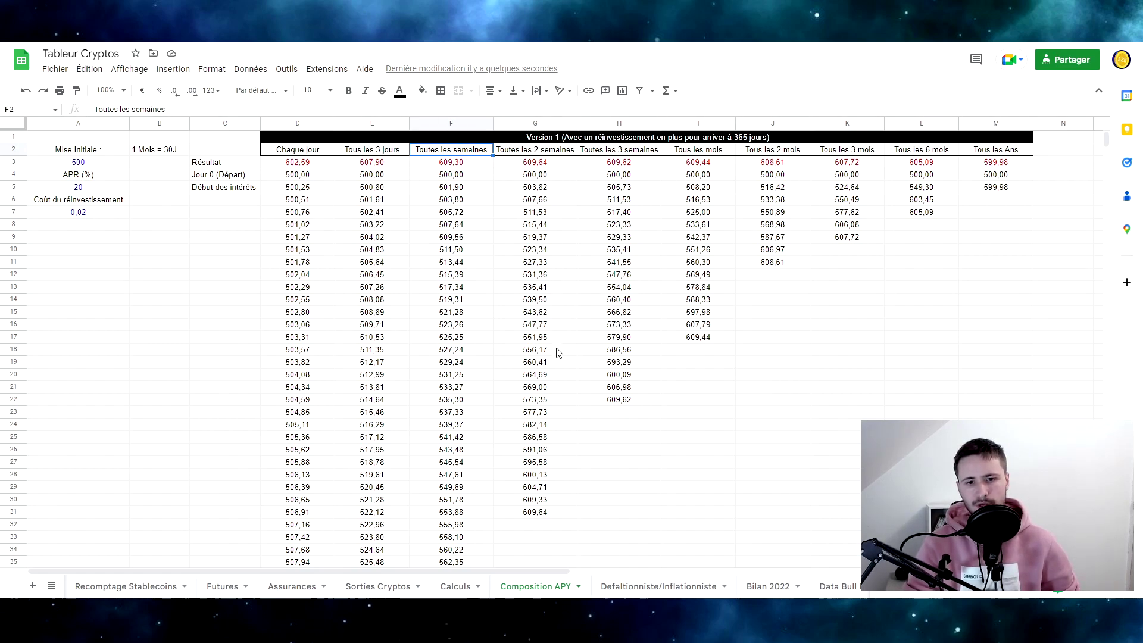
drag(301, 153, 446, 149)
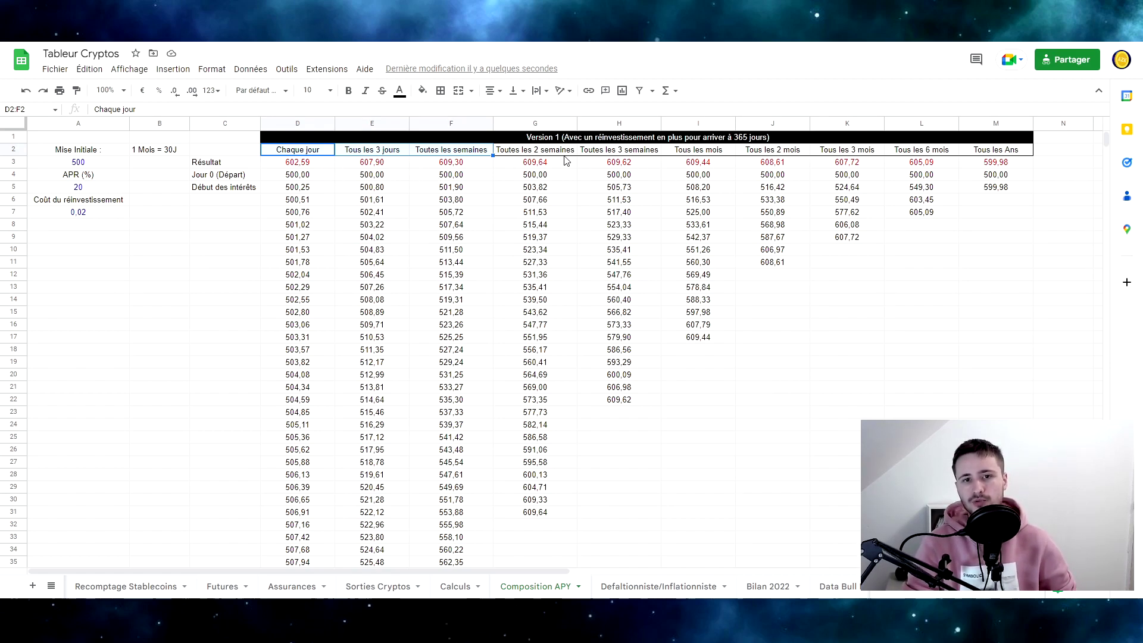
click(547, 168)
mouse_move(542, 154)
mouse_down()
mouse_move(861, 168)
mouse_move(909, 158)
mouse_up()
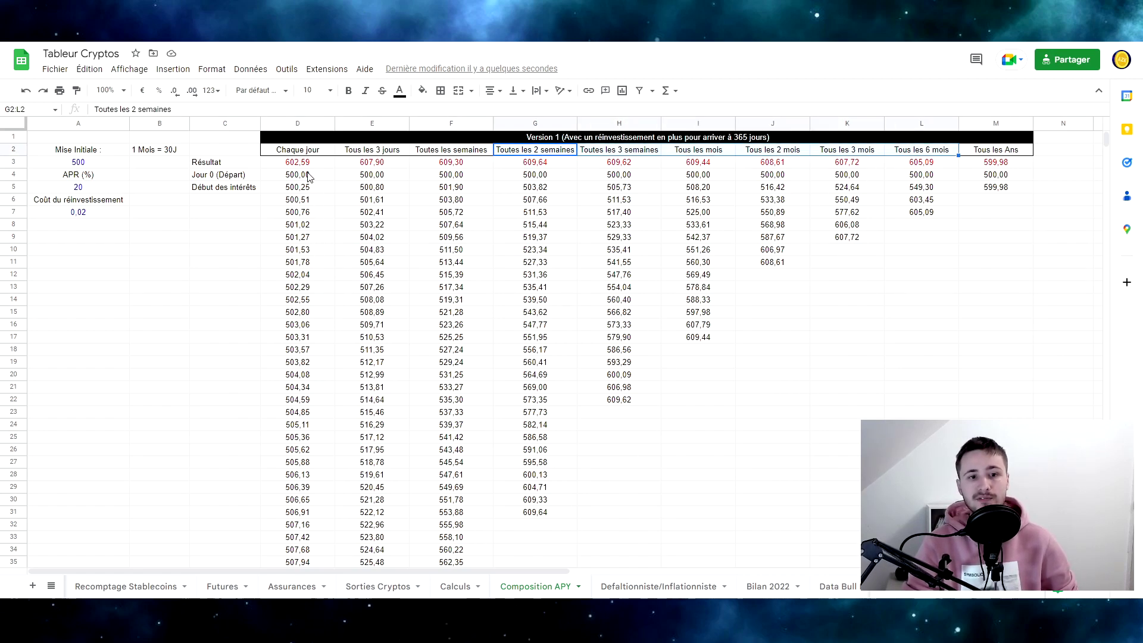
click(304, 152)
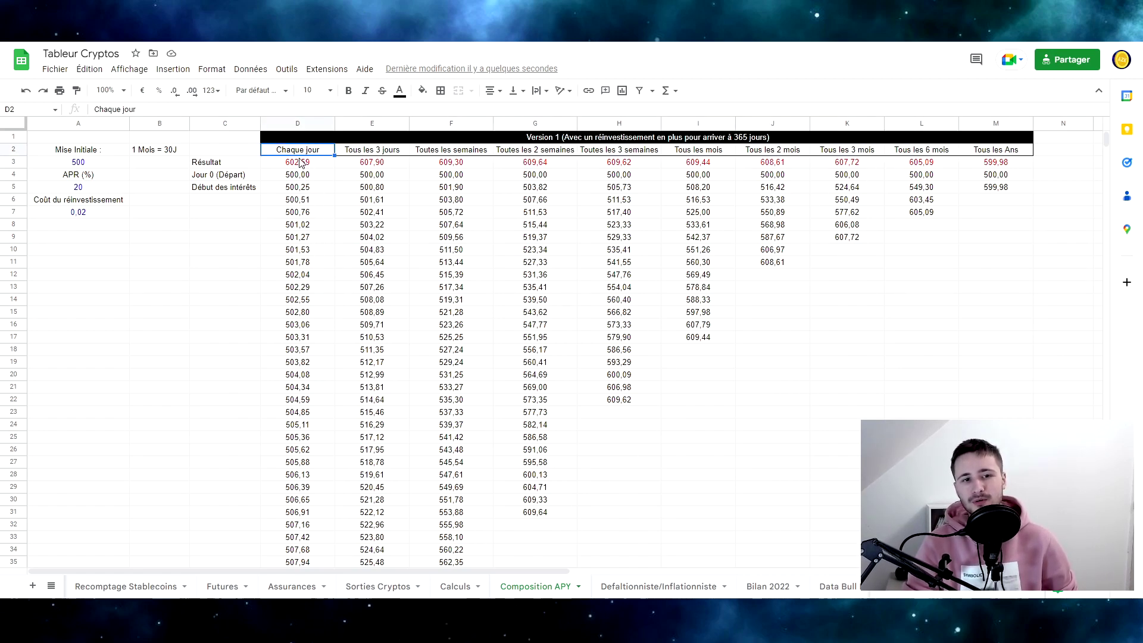
scroll(531, 557, right, 5)
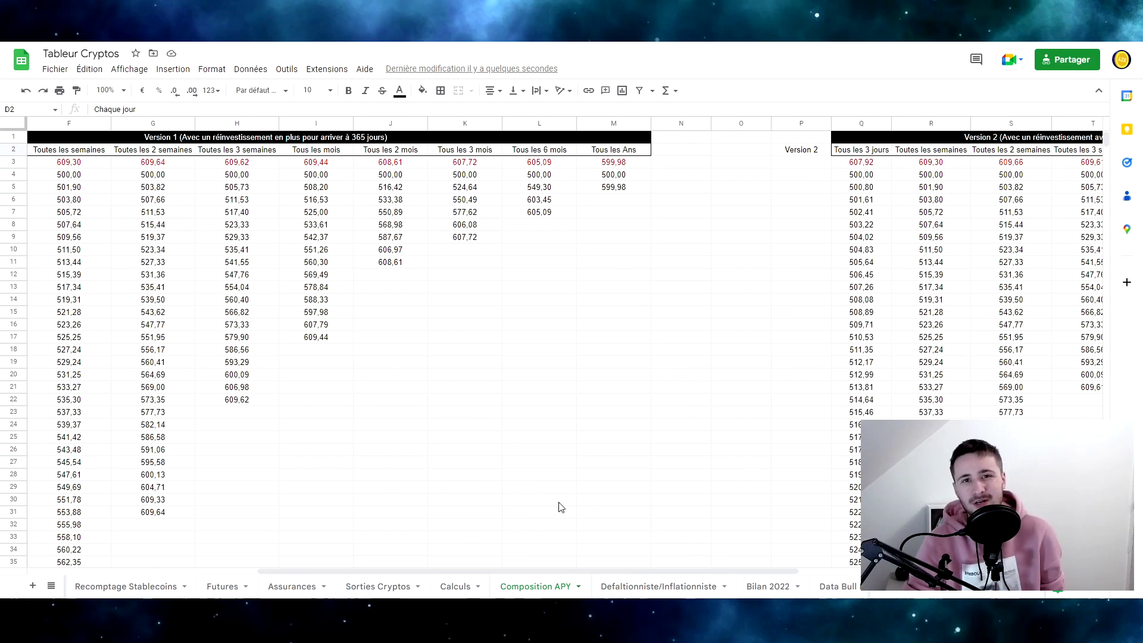
drag(523, 570, 297, 567)
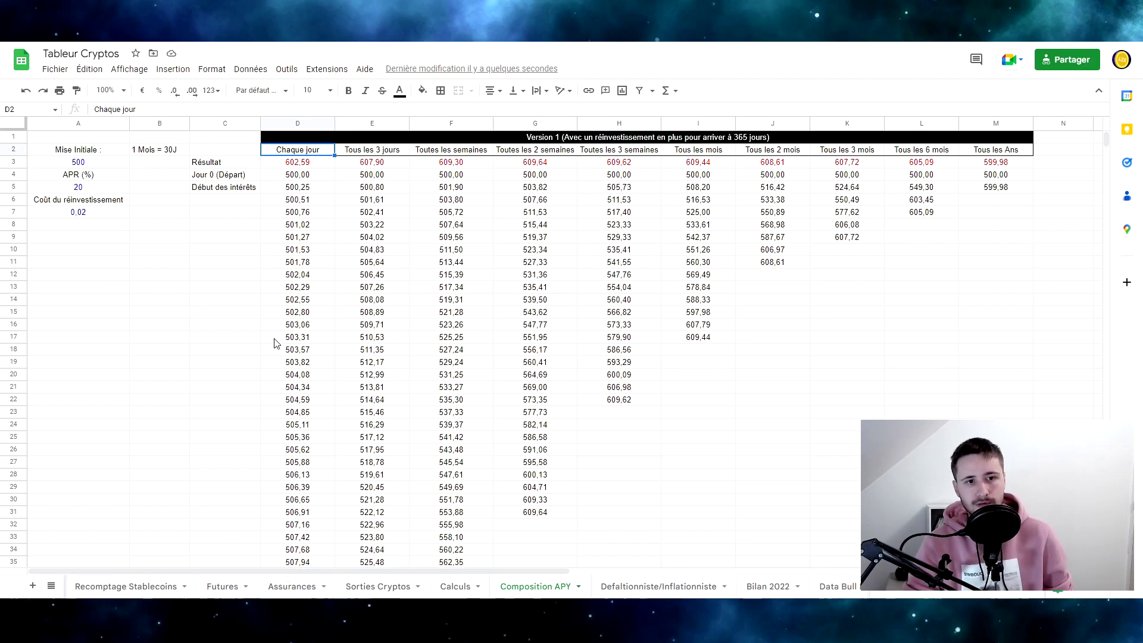
click(252, 338)
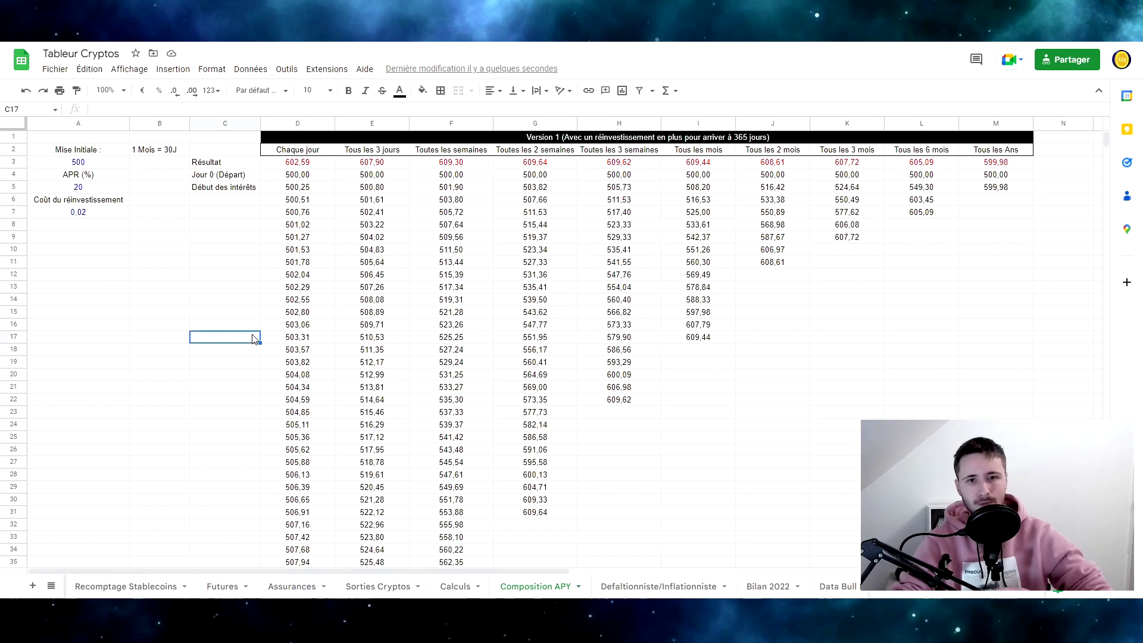
click(236, 288)
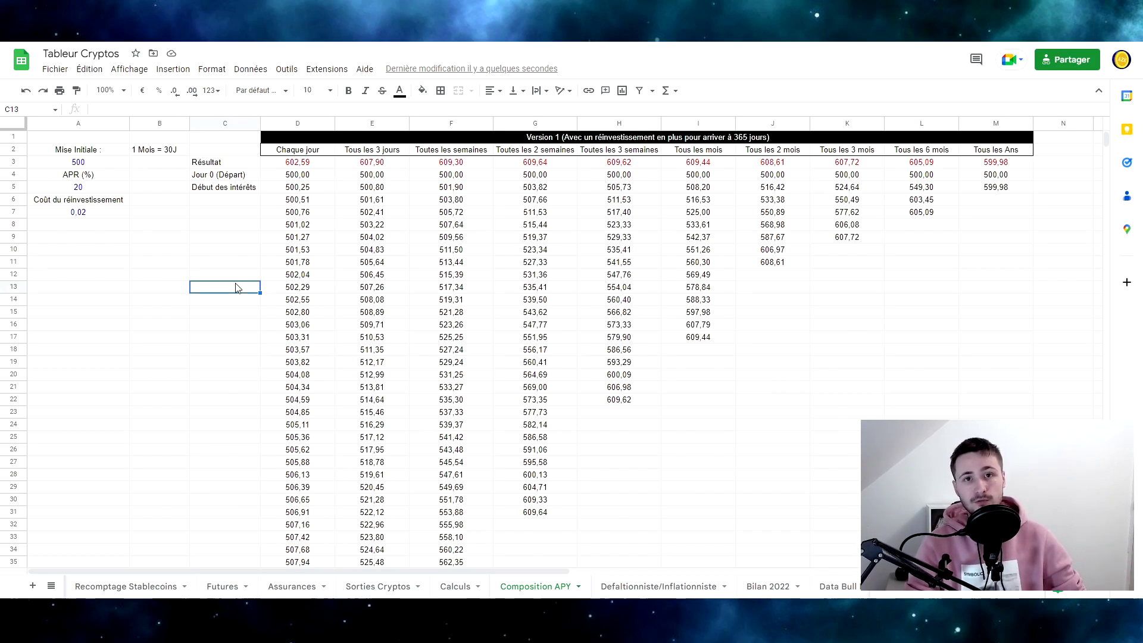